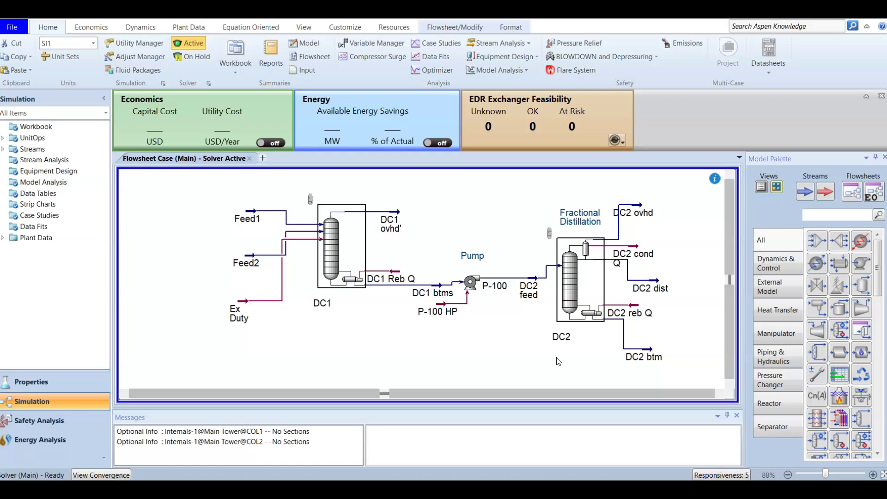
Open the DC2 btm stream's worksheet and reposition its window to compare its conditions with the stream's location on the flowsheet.
{"action": "left_click", "coordinate": [644, 350]}
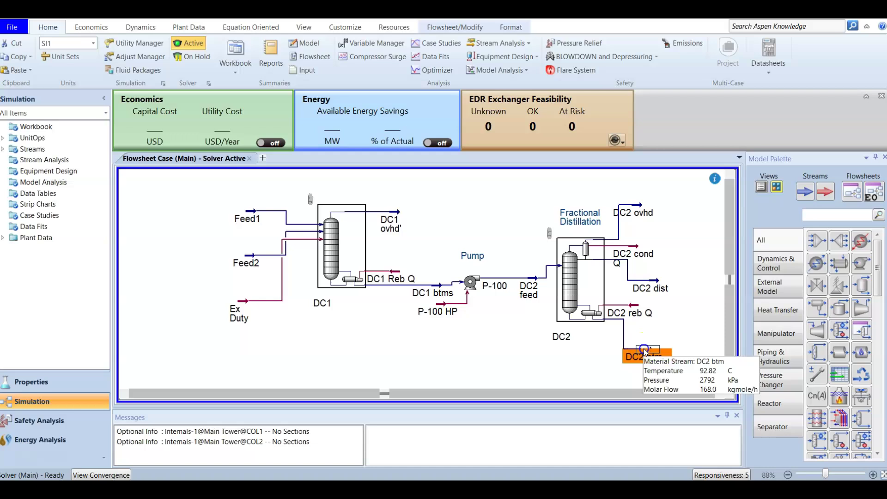
{"action": "double_click", "coordinate": [644, 349]}
{"action": "left_click", "coordinate": [343, 102]}
{"action": "left_click_drag", "start_coordinate": [342, 102], "coordinate": [553, 84]}
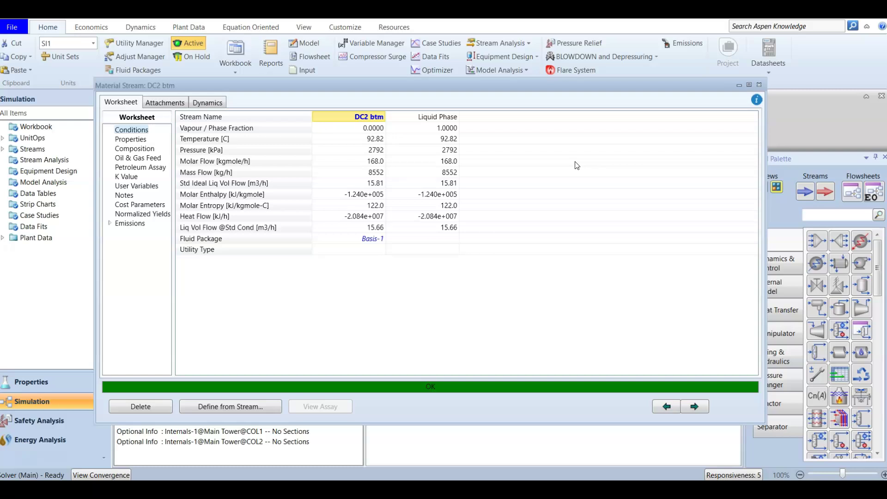
{"action": "left_click_drag", "start_coordinate": [590, 85], "coordinate": [549, 308]}
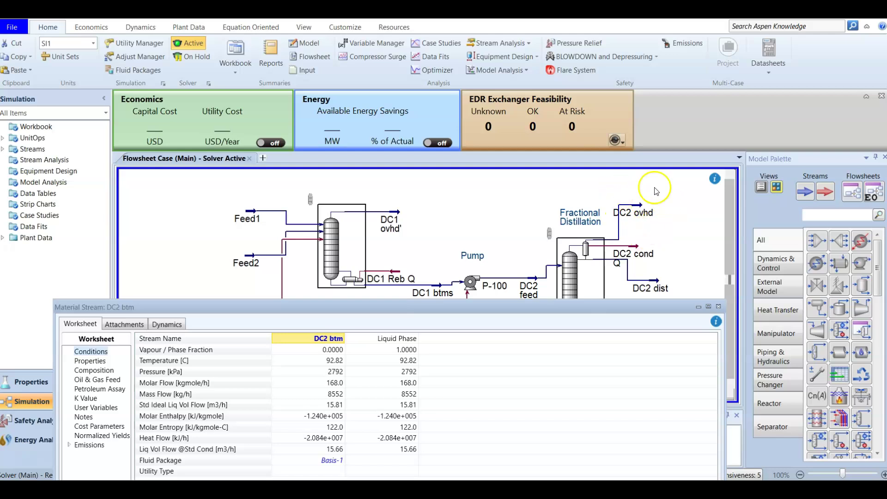
{"action": "left_click_drag", "start_coordinate": [629, 306], "coordinate": [628, 376]}
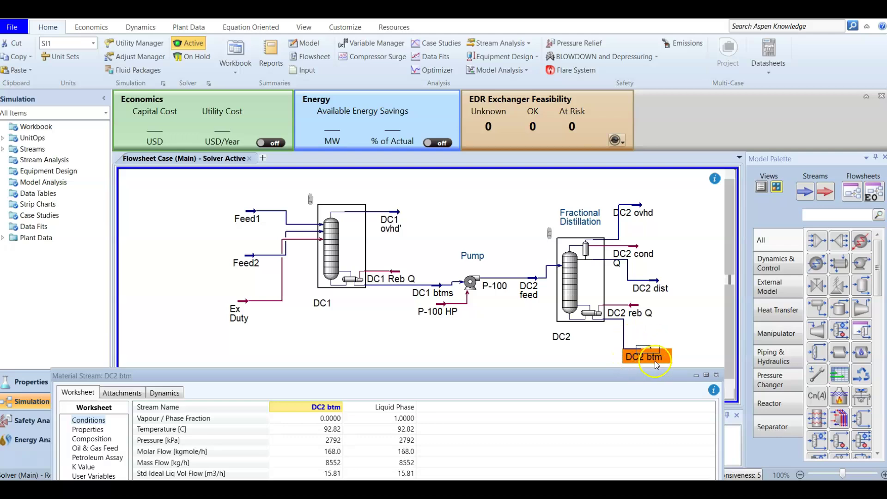
{"action": "left_click_drag", "start_coordinate": [582, 375], "coordinate": [699, 102]}
Review the ethane and propane mole fractions in the DC2 btm stream's composition, and close the stream window.
{"action": "left_click", "coordinate": [210, 166]}
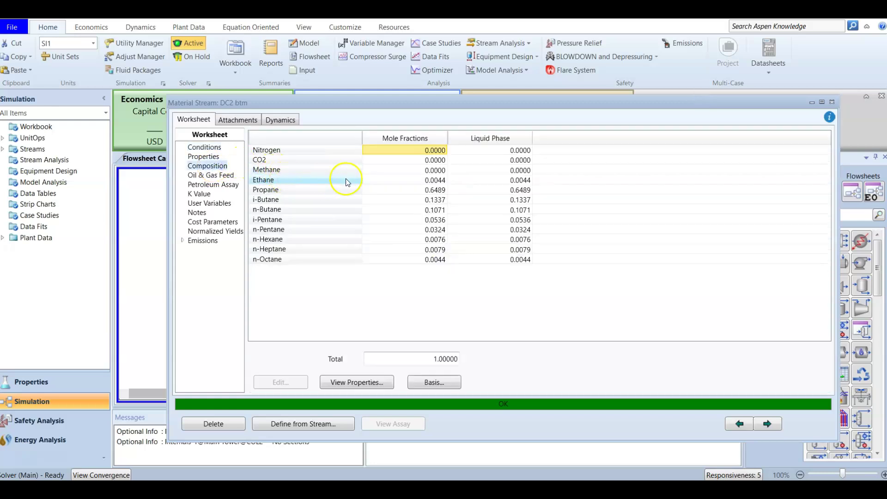
{"action": "left_click", "coordinate": [435, 181]}
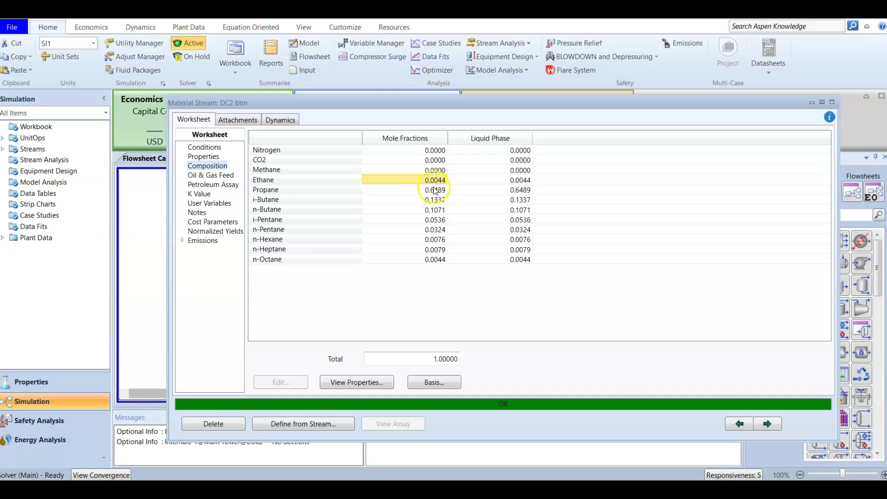
{"action": "left_click", "coordinate": [426, 191]}
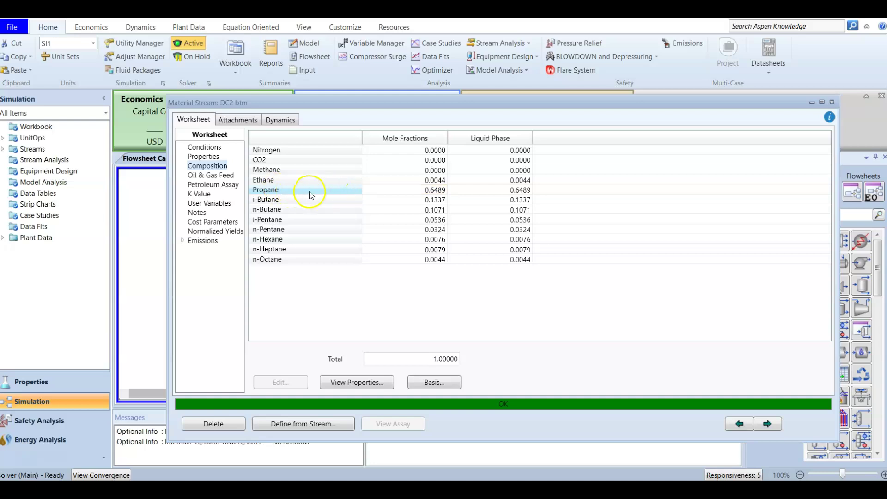
{"action": "left_click", "coordinate": [268, 190]}
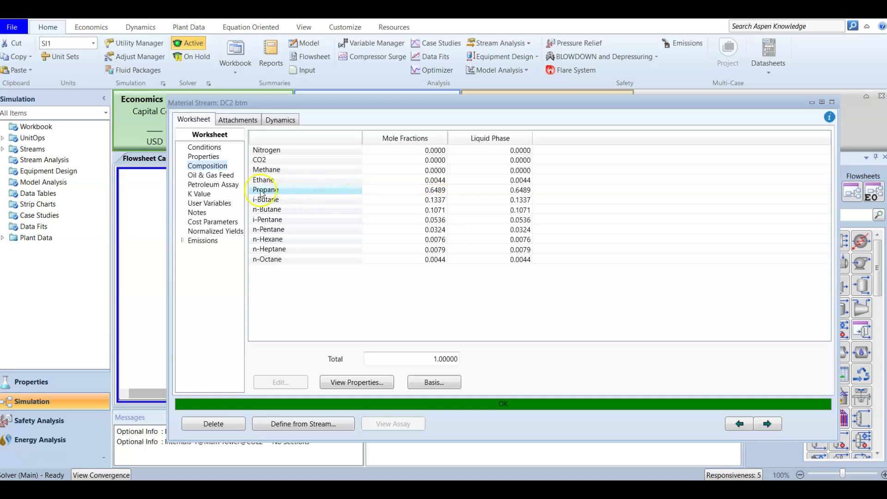
{"action": "left_click", "coordinate": [832, 100]}
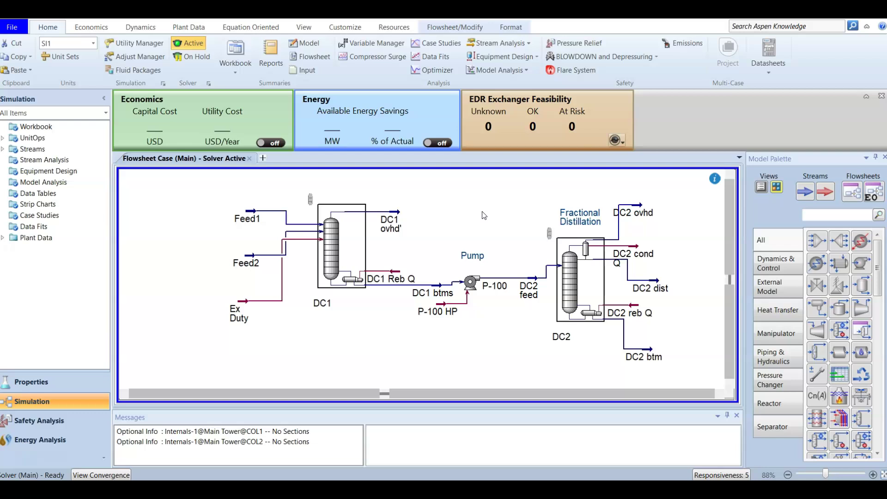
Open the DC2 column and display the Monitor page of its design specifications.
{"action": "left_click", "coordinate": [530, 226]}
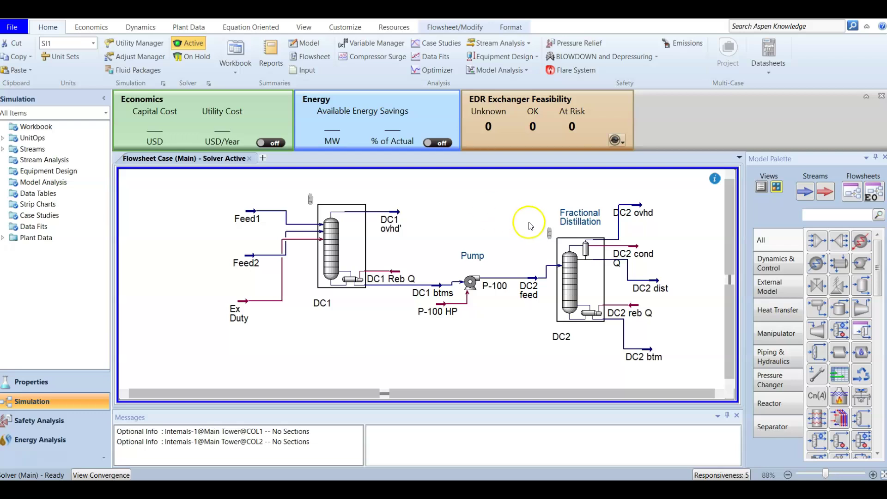
{"action": "double_click", "coordinate": [577, 282]}
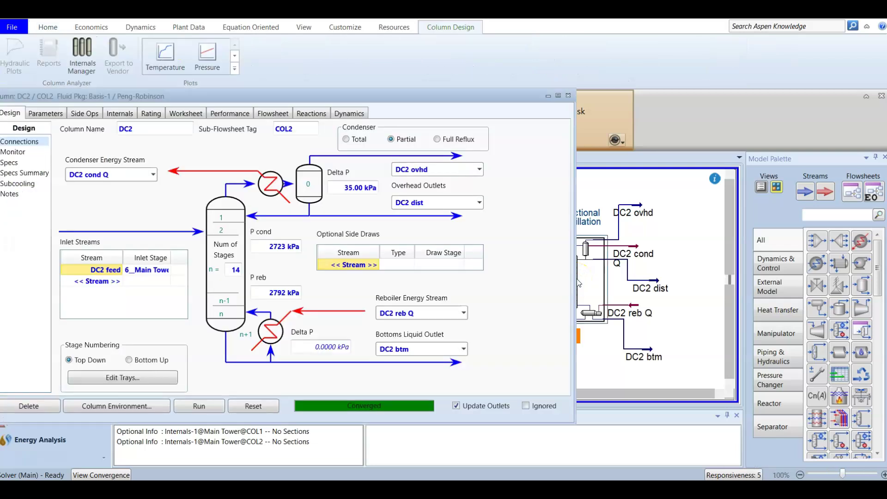
{"action": "left_click_drag", "start_coordinate": [384, 97], "coordinate": [578, 36]}
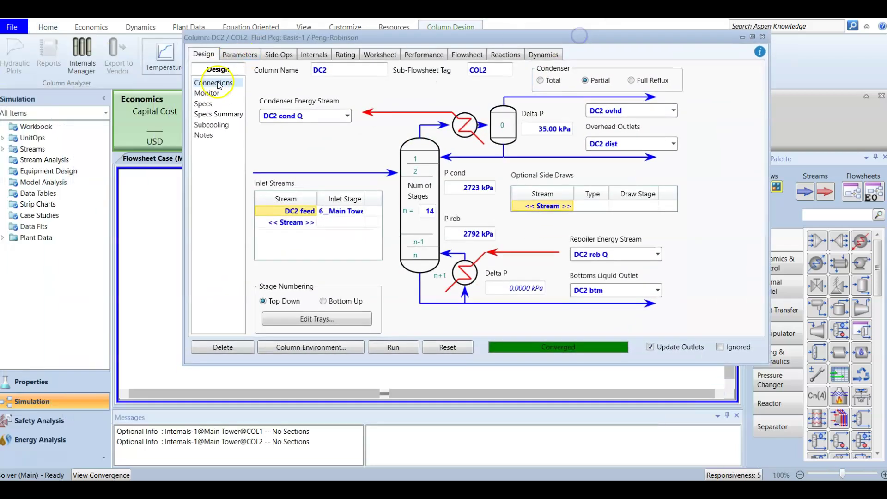
{"action": "left_click", "coordinate": [212, 102]}
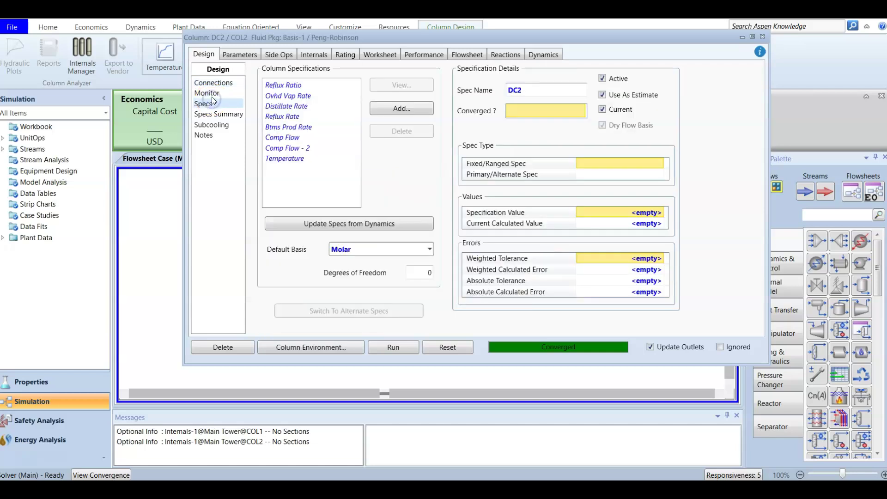
{"action": "left_click", "coordinate": [208, 93]}
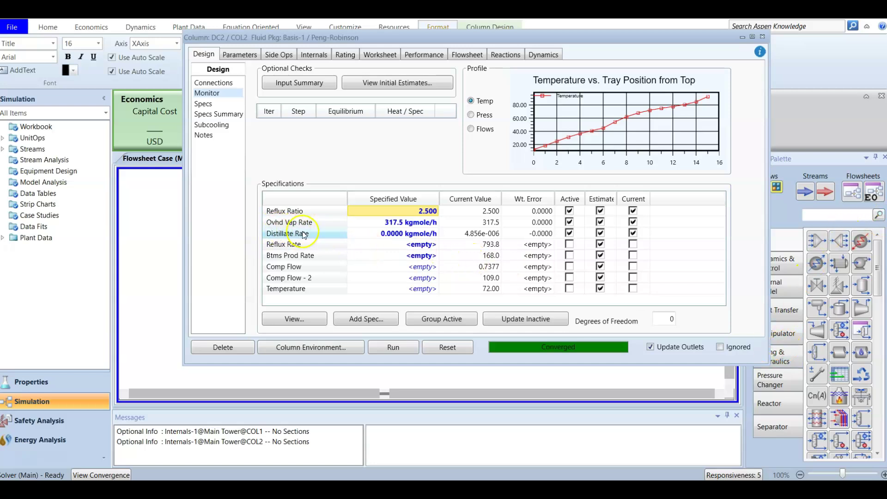
Examine the specified values of DC2's overhead vapour rate and distillate rate.
{"action": "mouse_move", "coordinate": [425, 228]}
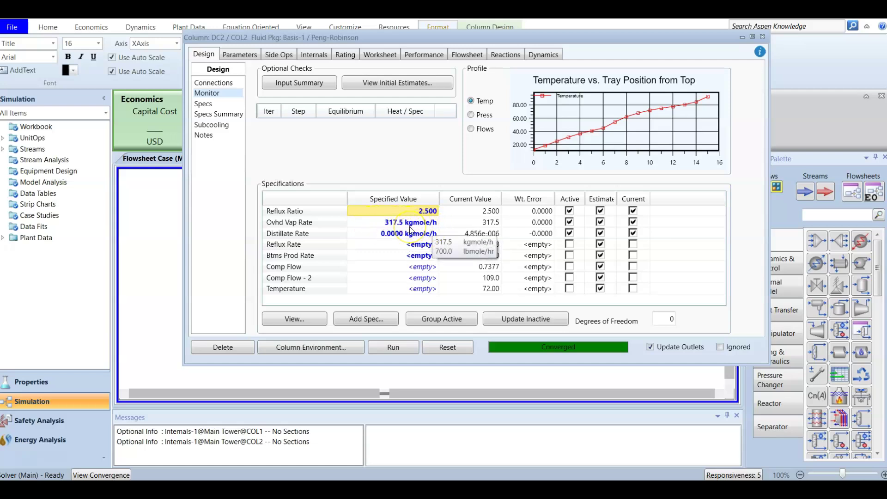
{"action": "left_click", "coordinate": [301, 227]}
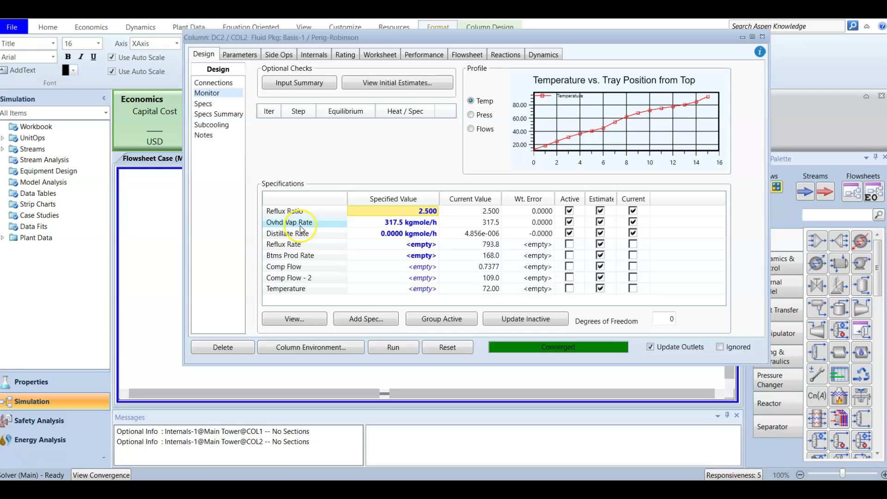
{"action": "mouse_move", "coordinate": [411, 228]}
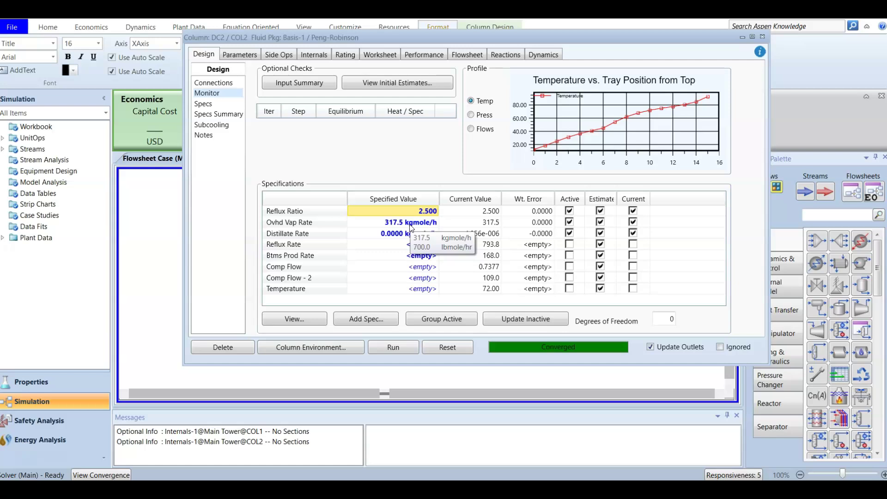
{"action": "left_click", "coordinate": [296, 235]}
{"action": "left_click", "coordinate": [377, 236]}
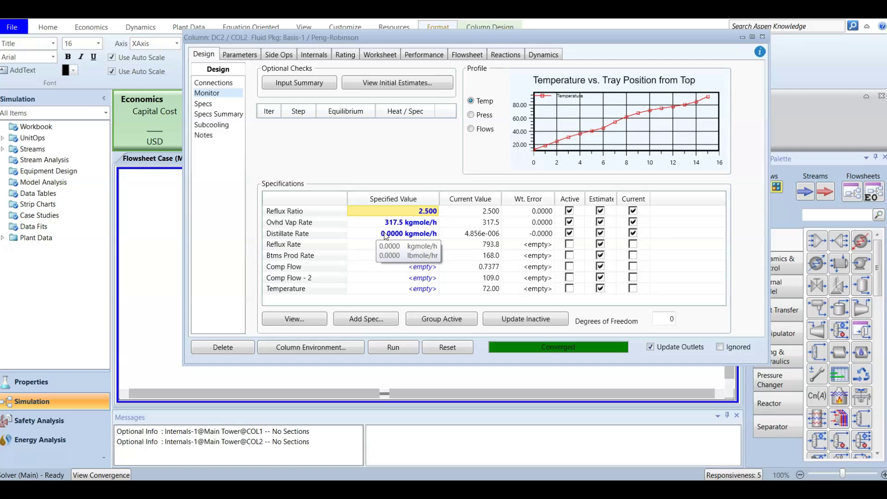
{"action": "left_click", "coordinate": [384, 224]}
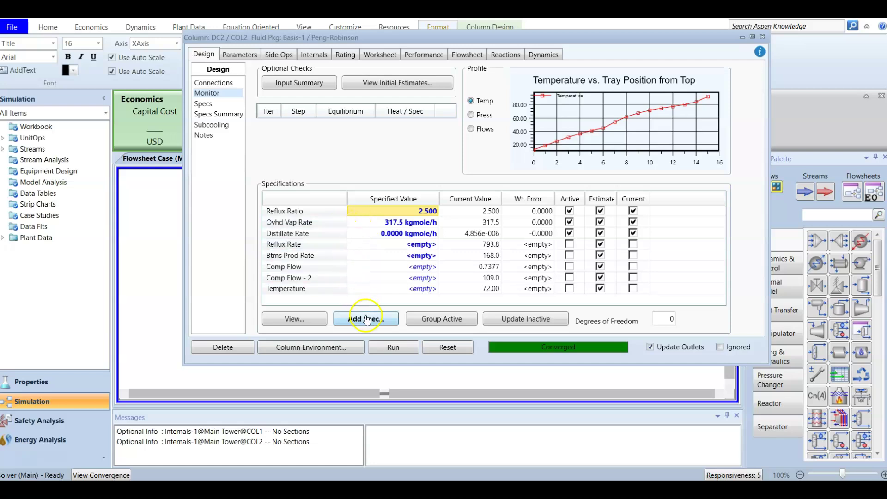
Add a Column Component Ratio specification to the DC2 column.
{"action": "left_click", "coordinate": [367, 321]}
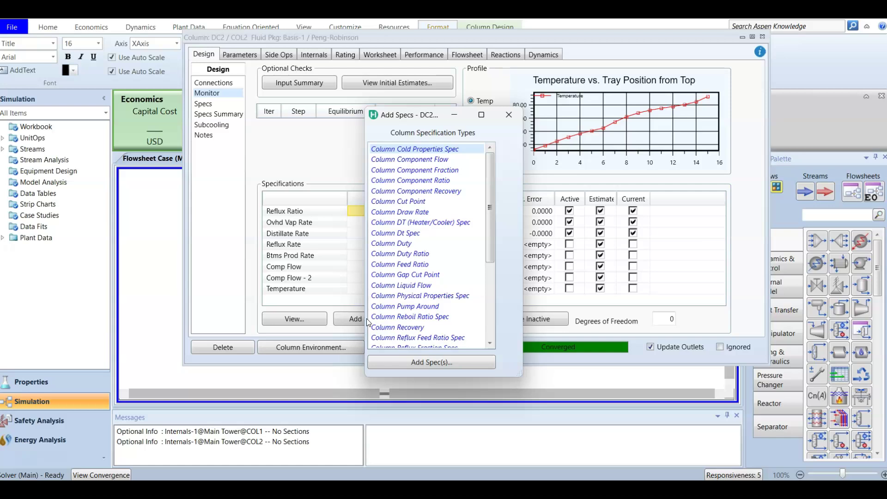
{"action": "left_click", "coordinate": [465, 262]}
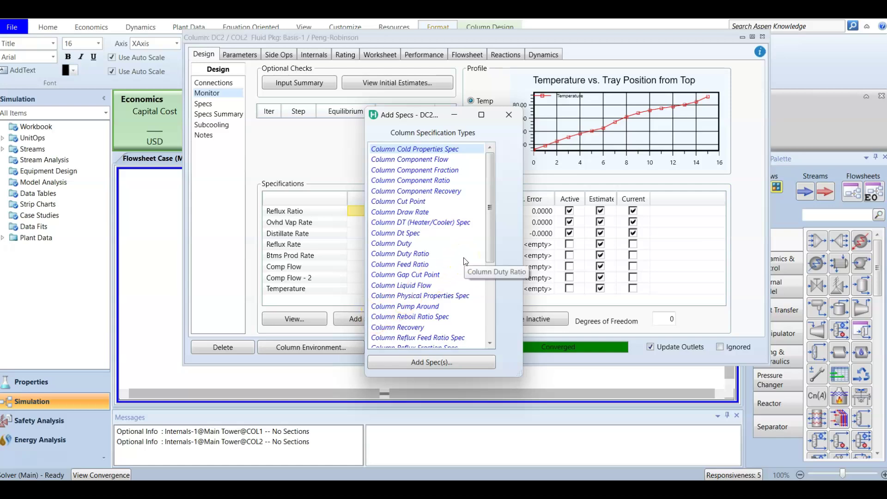
{"action": "left_click", "coordinate": [402, 185]}
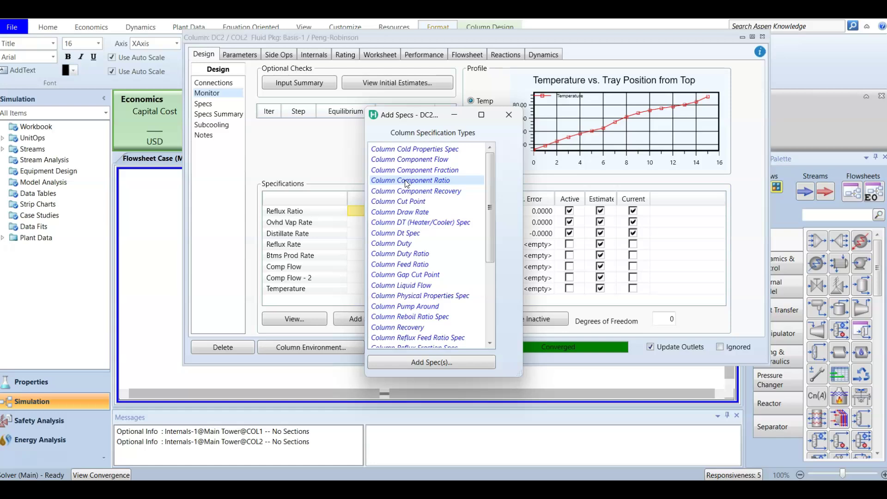
{"action": "double_click", "coordinate": [407, 184]}
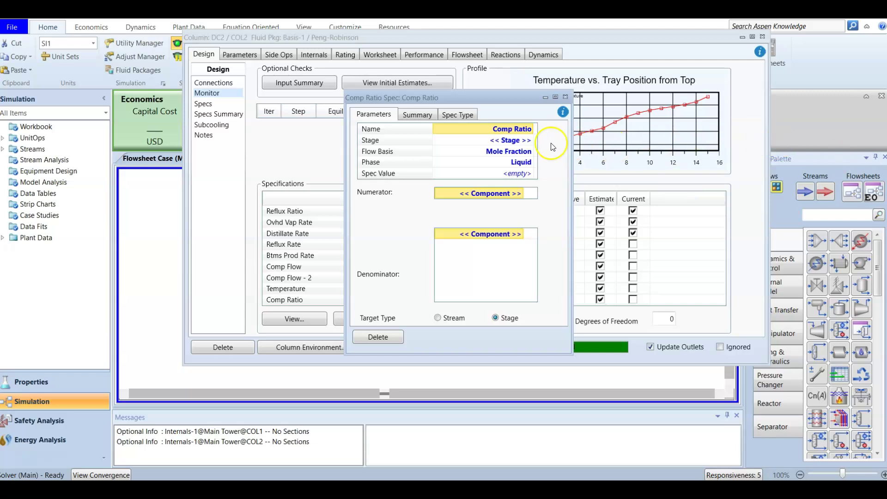
Set the component ratio specification's stage to Reboiler and its spec value to 0.01.
{"action": "left_click", "coordinate": [530, 141]}
{"action": "scroll", "coordinate": [467, 328], "scroll_direction": "down", "scroll_amount": 1}
{"action": "left_click", "coordinate": [475, 318]}
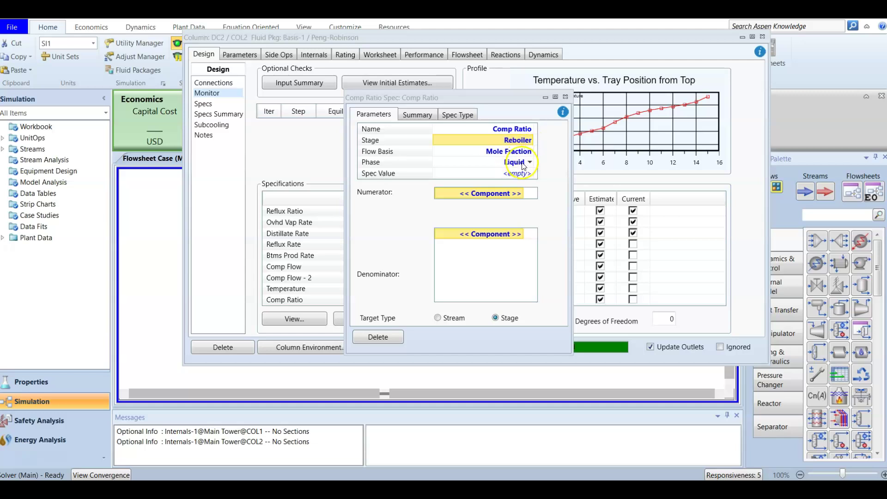
{"action": "left_click", "coordinate": [507, 173]}
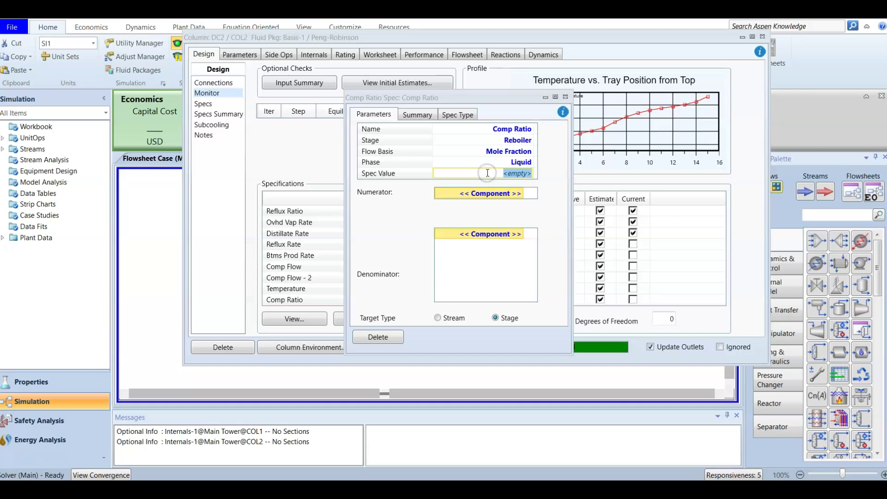
{"action": "type", "text": "0.01"}
{"action": "key", "text": "Return"}
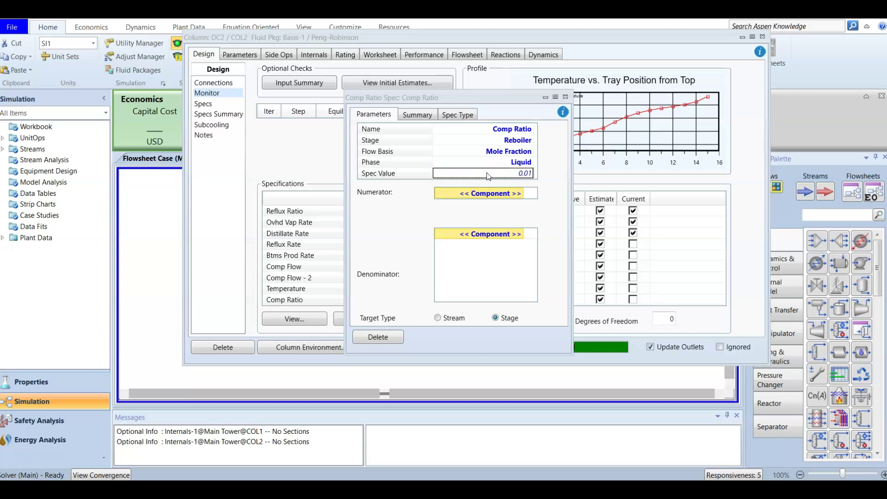
Assign Ethane as the ratio's numerator and Propane as its denominator, and close the specification window.
{"action": "left_click", "coordinate": [529, 197]}
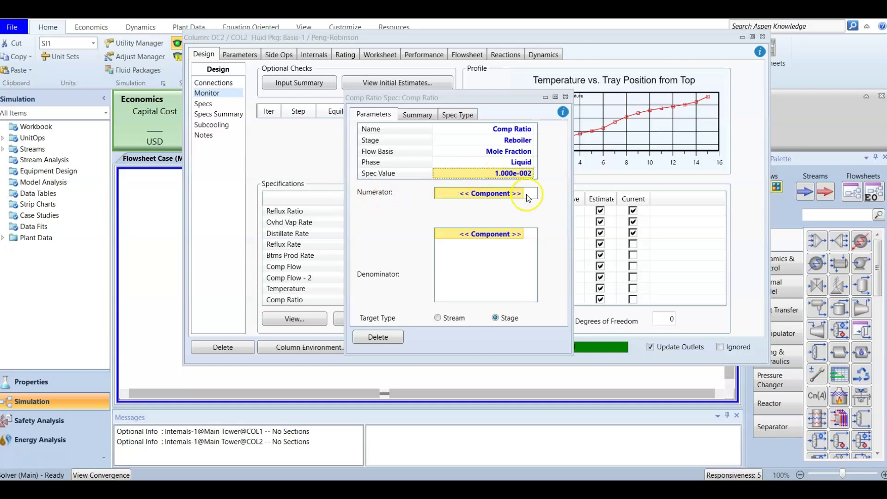
{"action": "left_click", "coordinate": [522, 194]}
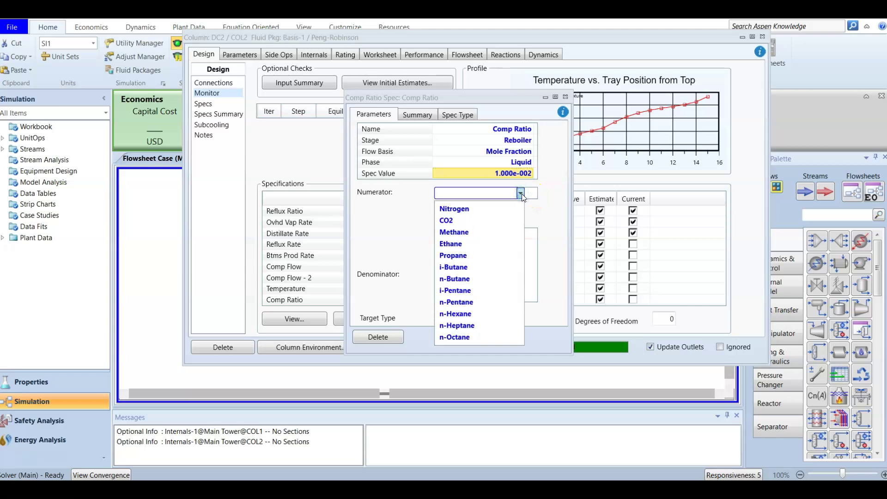
{"action": "left_click", "coordinate": [498, 244]}
{"action": "left_click", "coordinate": [520, 235]}
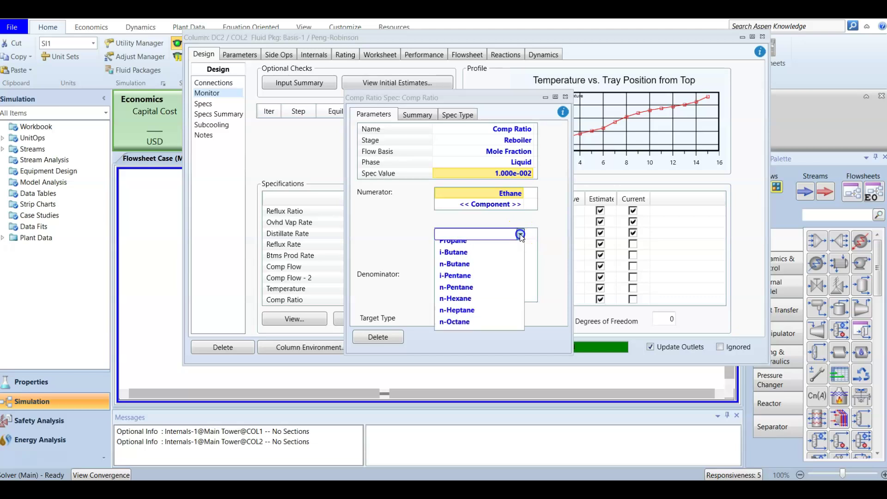
{"action": "left_click", "coordinate": [471, 298]}
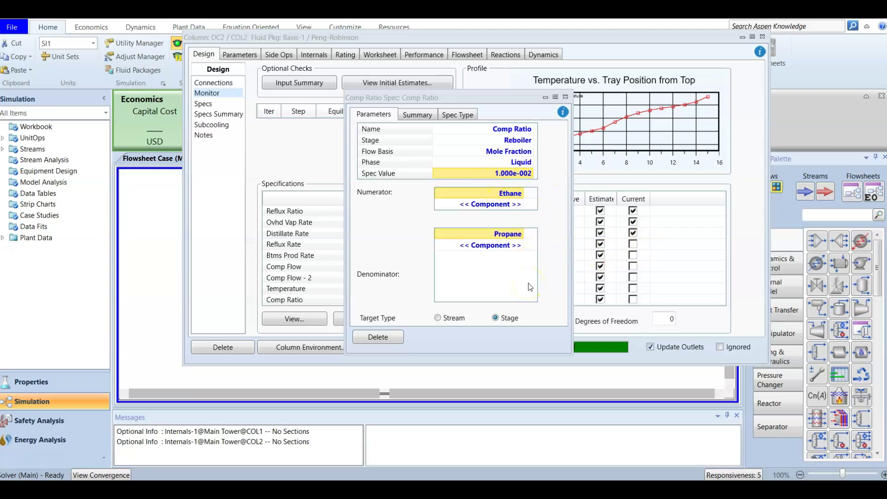
{"action": "left_click", "coordinate": [565, 97]}
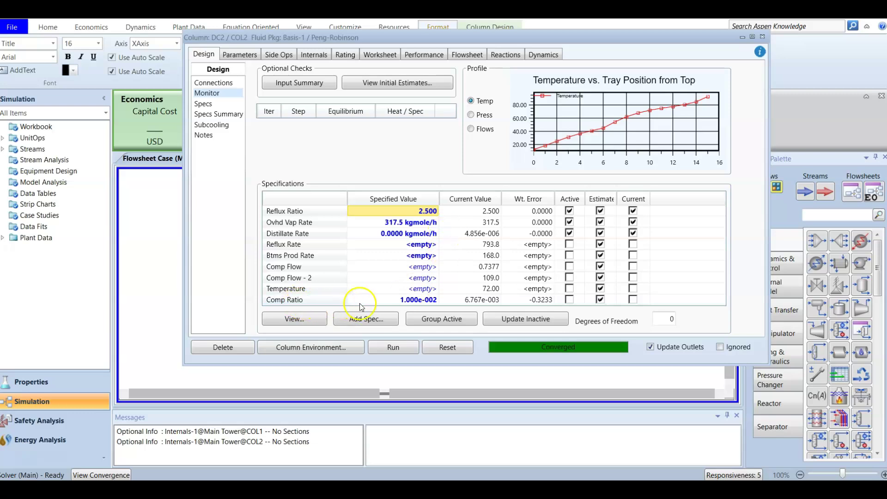
Activate the Comp Ratio specification and deactivate the Ovhd Vap Rate specification so that DC2 solves for the component ratio.
{"action": "left_click", "coordinate": [570, 299]}
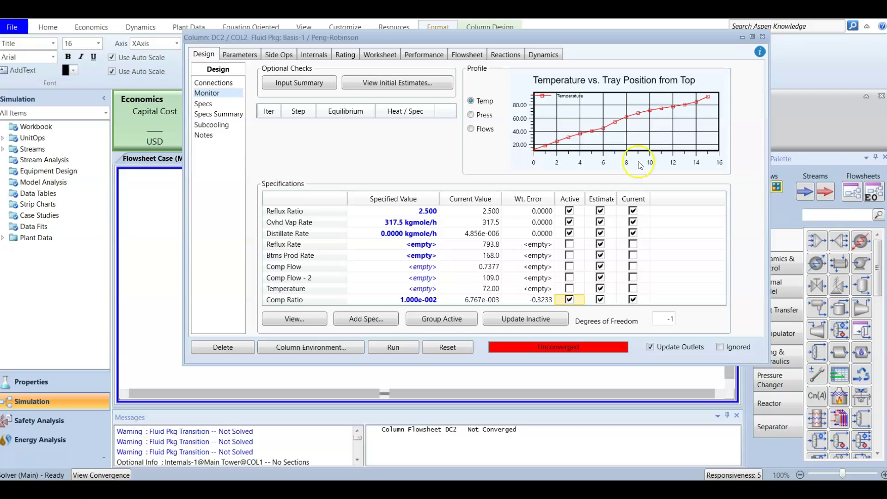
{"action": "left_click", "coordinate": [303, 223]}
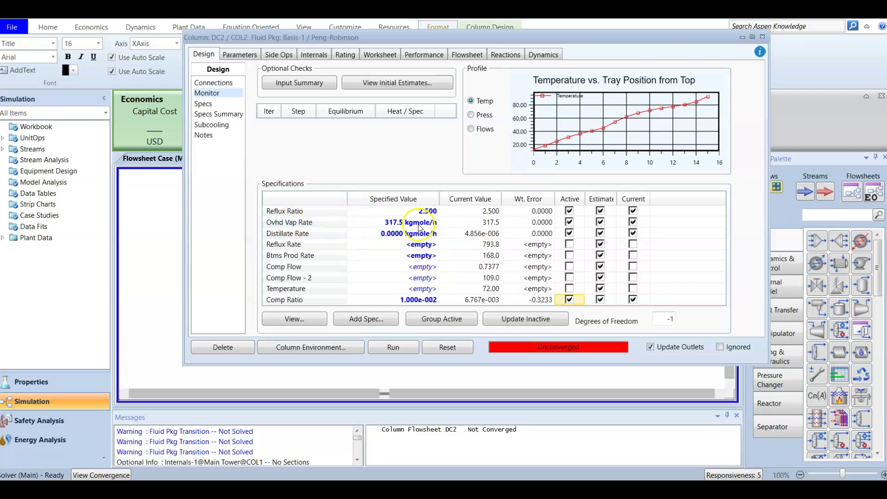
{"action": "left_click", "coordinate": [570, 223]}
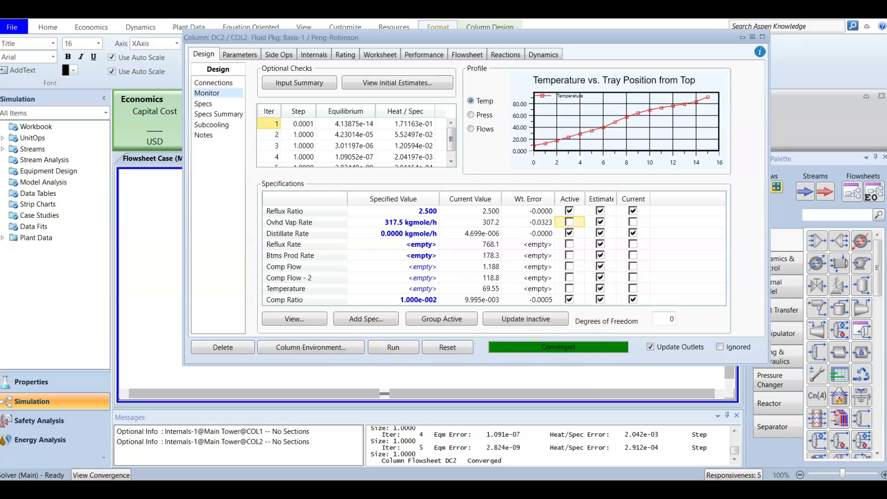
{"action": "left_click", "coordinate": [286, 300]}
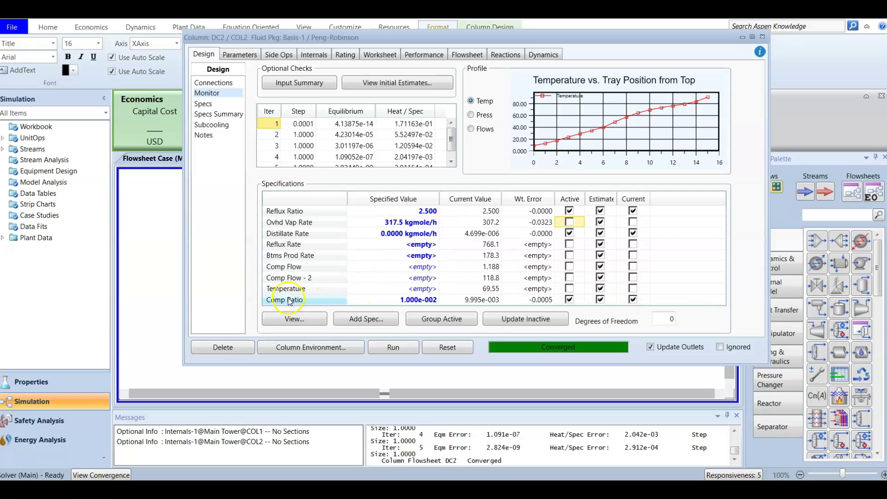
Rename the Comp Ratio specification to C2/C3 and close its window.
{"action": "double_click", "coordinate": [288, 301]}
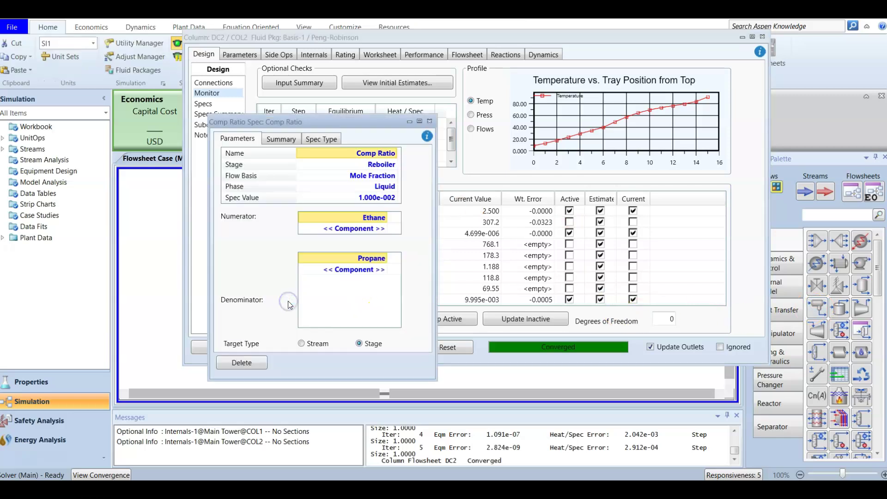
{"action": "left_click", "coordinate": [336, 155]}
{"action": "type", "text": "c"}
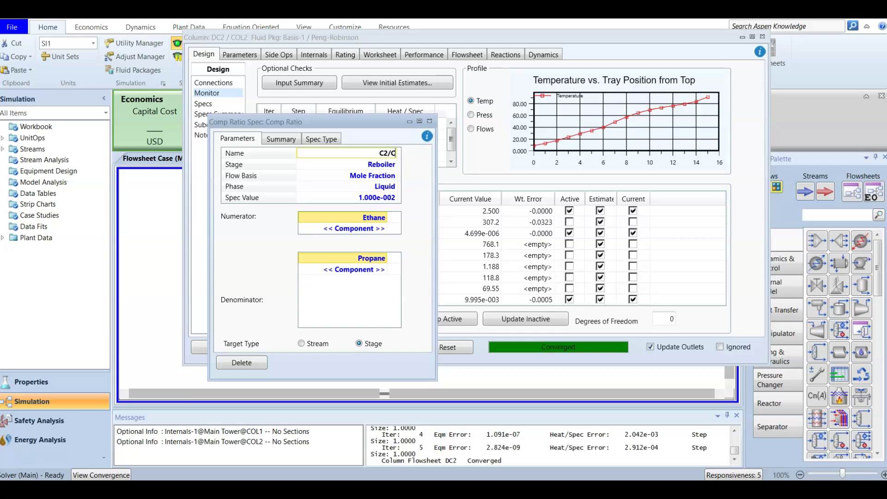
{"action": "key", "text": "Return"}
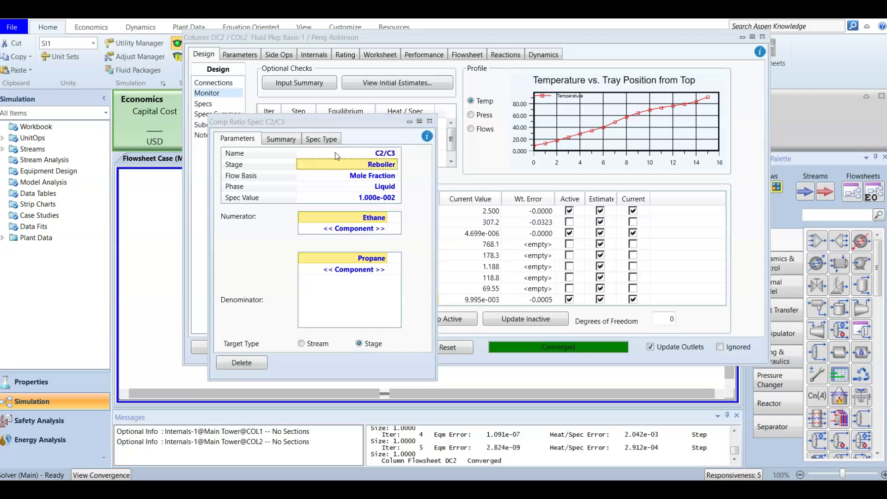
{"action": "left_click", "coordinate": [429, 121]}
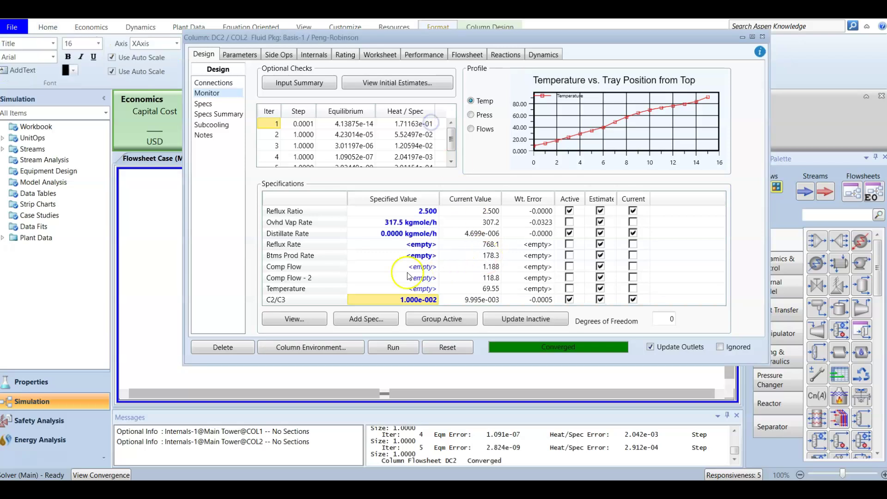
Compare the specified and current values of DC2's C2/C3, Reflux Ratio, Distillate Rate and Ovhd Vap Rate specifications.
{"action": "left_click", "coordinate": [308, 302]}
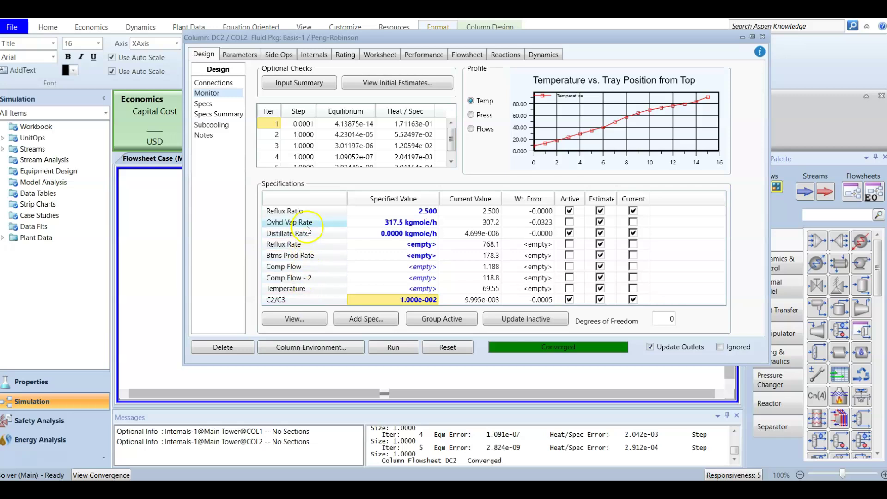
{"action": "left_click", "coordinate": [375, 212]}
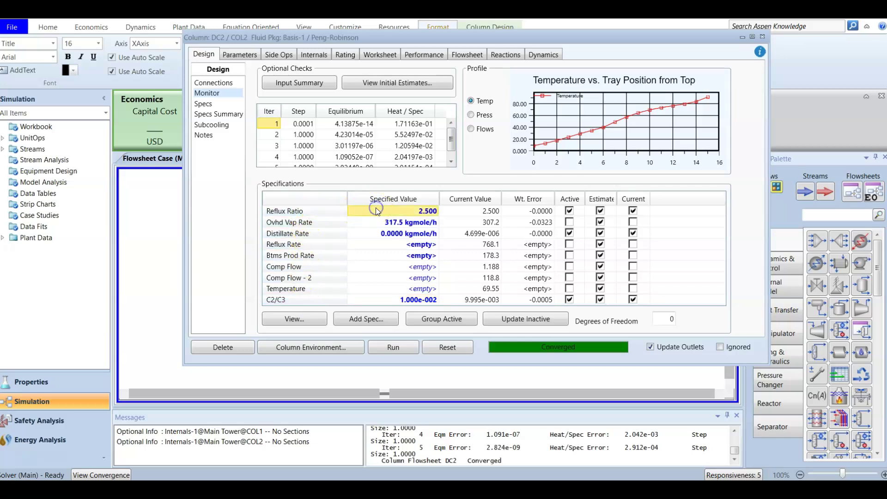
{"action": "left_click", "coordinate": [309, 238]}
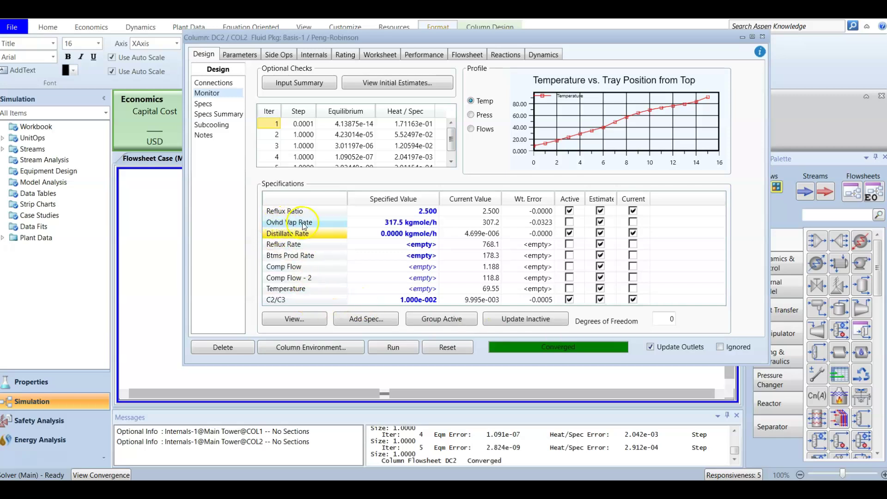
{"action": "mouse_move", "coordinate": [390, 228]}
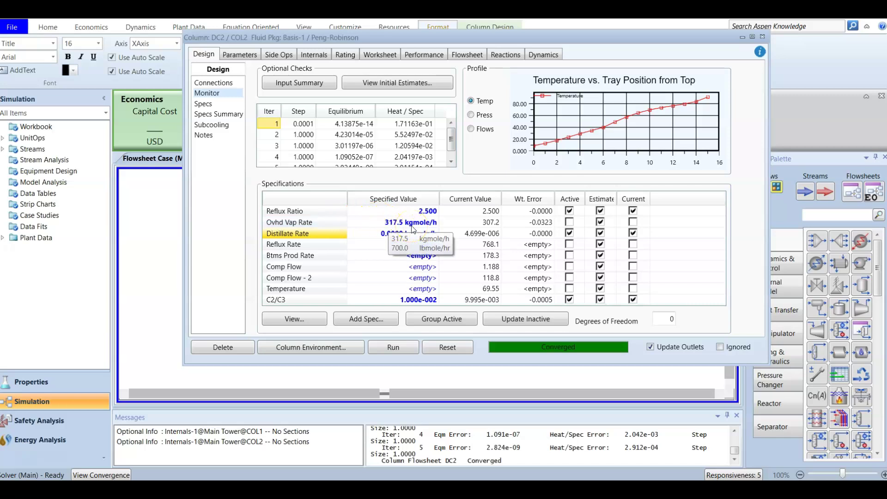
{"action": "left_click", "coordinate": [486, 223]}
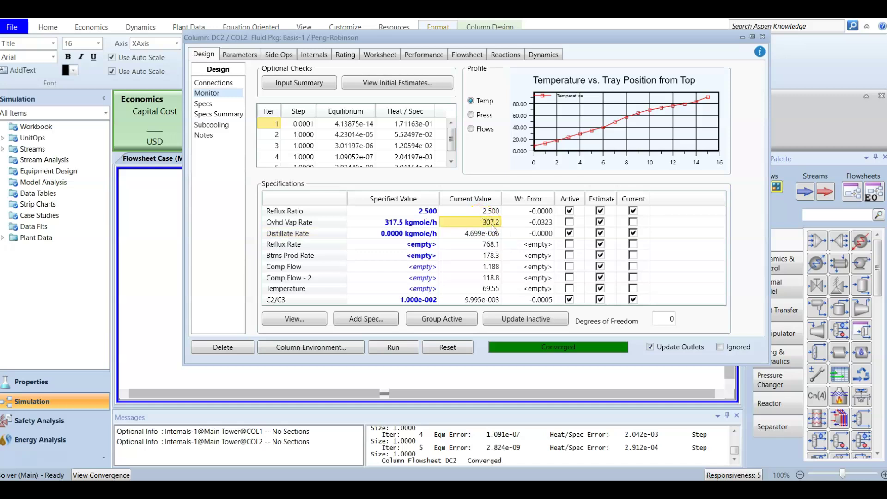
{"action": "left_click", "coordinate": [474, 223]}
{"action": "mouse_move", "coordinate": [503, 225]}
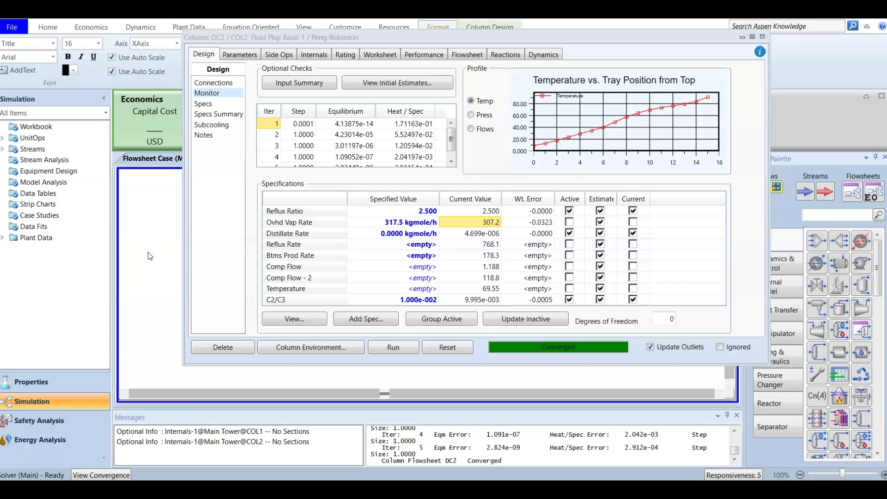
Open the tray-by-tray Composition graph for DC2 and examine its component curves at full size.
{"action": "left_click", "coordinate": [421, 54]}
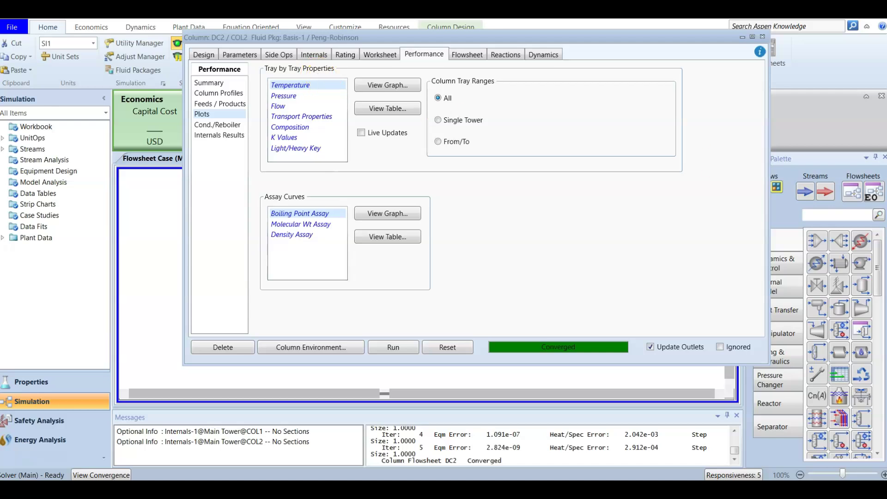
{"action": "left_click", "coordinate": [298, 130]}
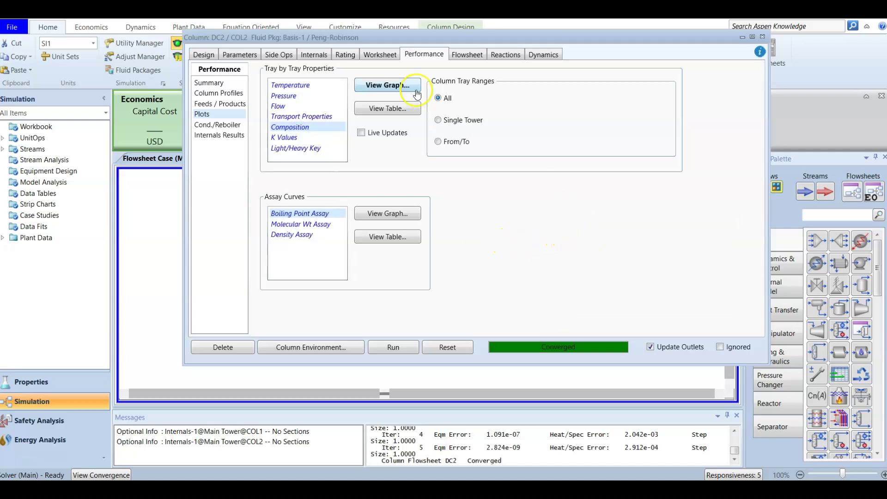
{"action": "left_click", "coordinate": [398, 87]}
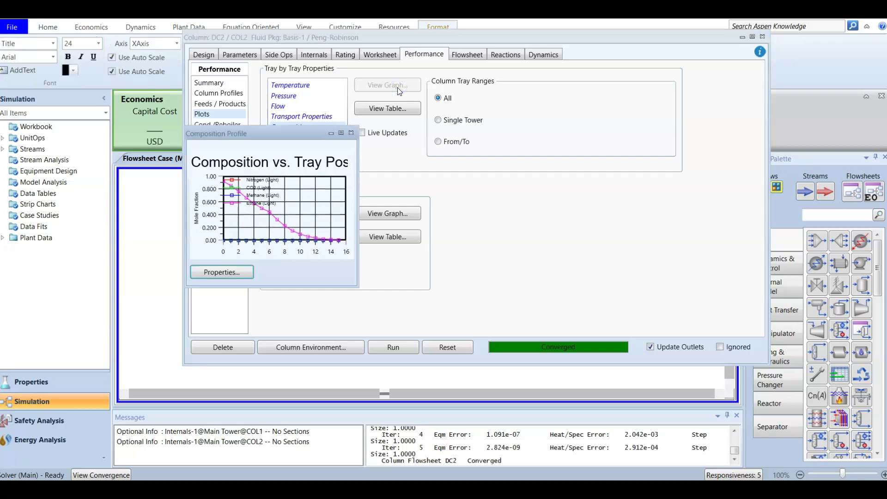
{"action": "left_click_drag", "start_coordinate": [265, 132], "coordinate": [328, 131]}
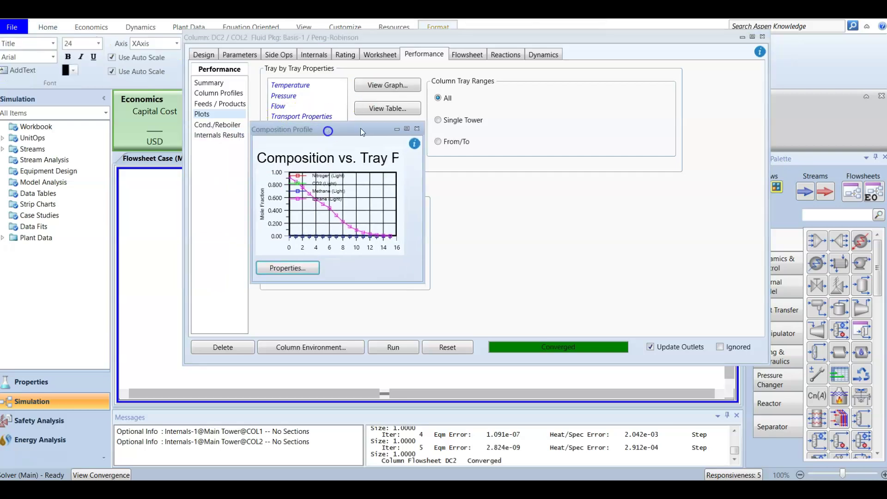
{"action": "left_click", "coordinate": [406, 128]}
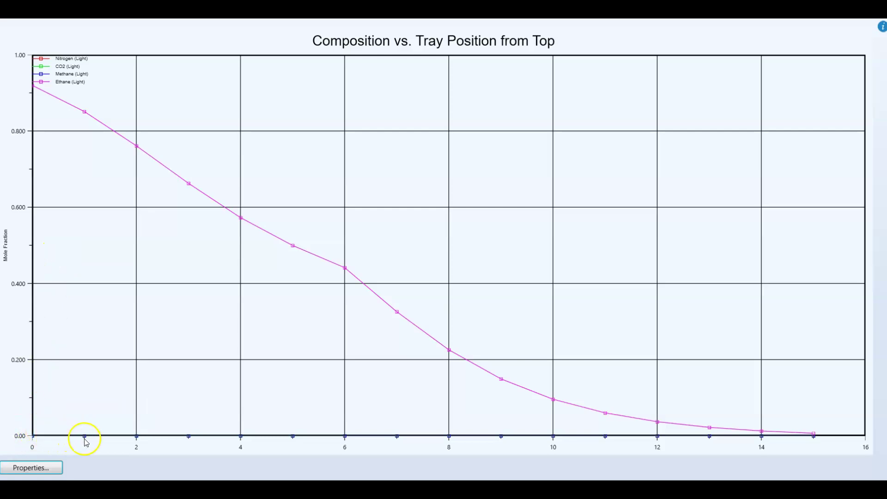
{"action": "mouse_move", "coordinate": [84, 436]}
{"action": "mouse_move", "coordinate": [750, 436]}
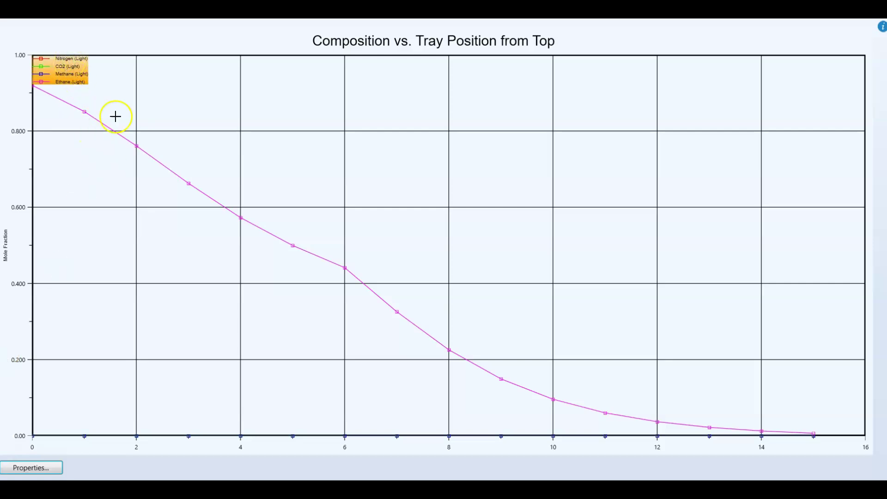
Restore the composition graph to a floating window and enlarge it in width and height.
{"action": "left_click", "coordinate": [51, 474]}
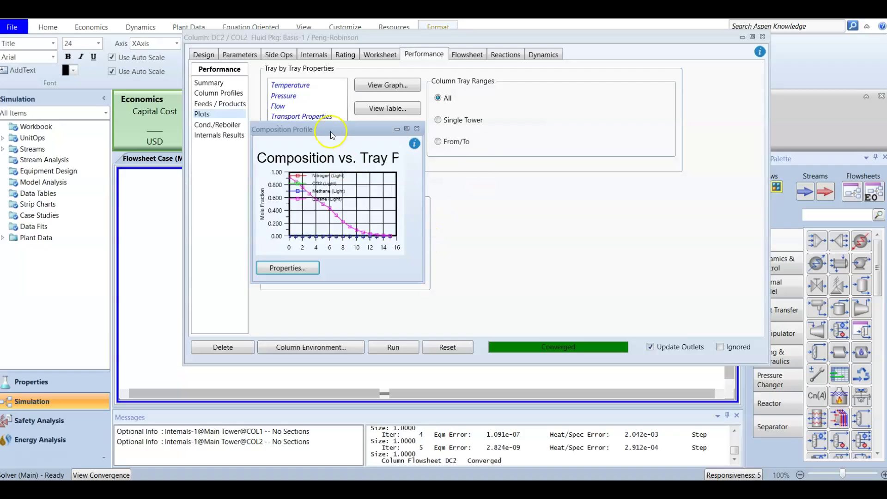
{"action": "left_click", "coordinate": [415, 282]}
{"action": "left_click_drag", "start_coordinate": [424, 282], "coordinate": [613, 327]}
{"action": "left_click", "coordinate": [414, 283]}
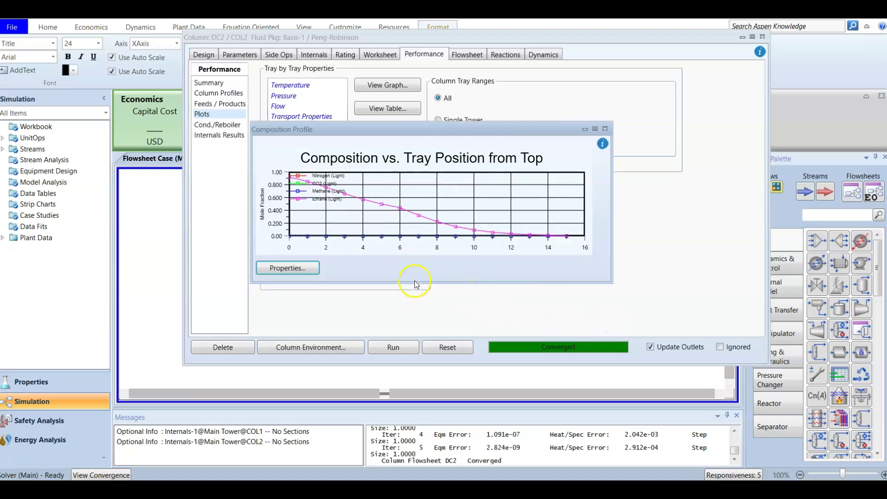
{"action": "left_click_drag", "start_coordinate": [414, 281], "coordinate": [410, 395]}
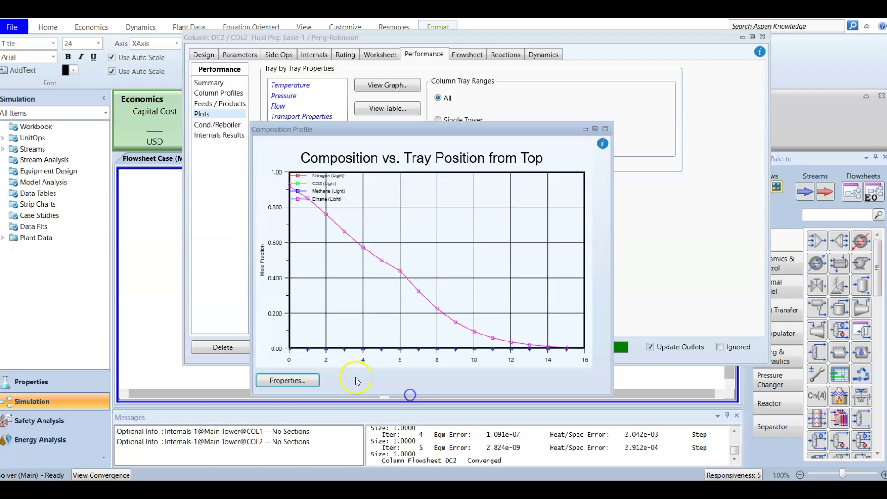
Limit the composition profile to Methane by deselecting Nitrogen, CO2 and Ethane in the graph's properties.
{"action": "left_click", "coordinate": [302, 386]}
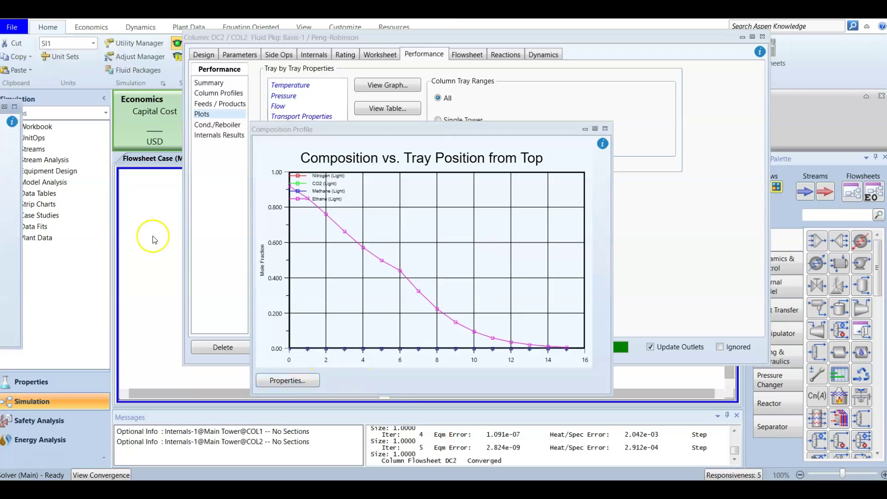
{"action": "left_click", "coordinate": [4, 106]}
{"action": "left_click_drag", "start_coordinate": [135, 100], "coordinate": [374, 108]}
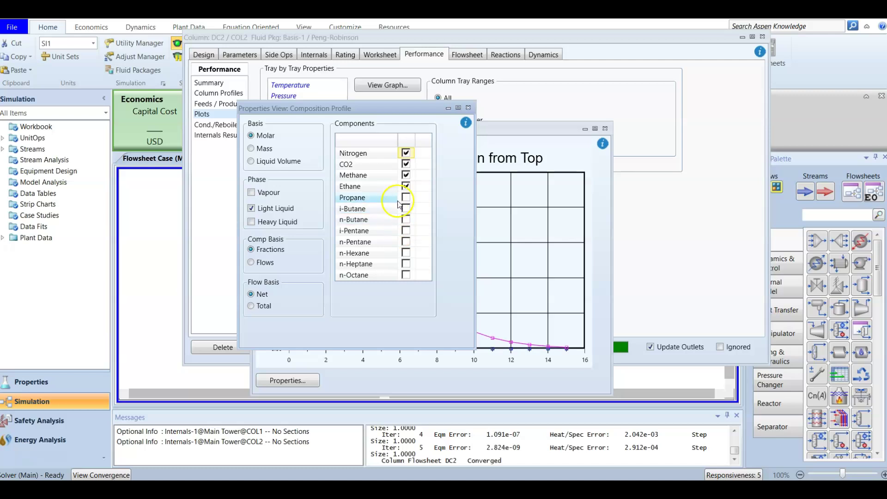
{"action": "left_click", "coordinate": [406, 153]}
{"action": "left_click", "coordinate": [406, 164]}
{"action": "left_click", "coordinate": [406, 175]}
{"action": "left_click", "coordinate": [406, 186]}
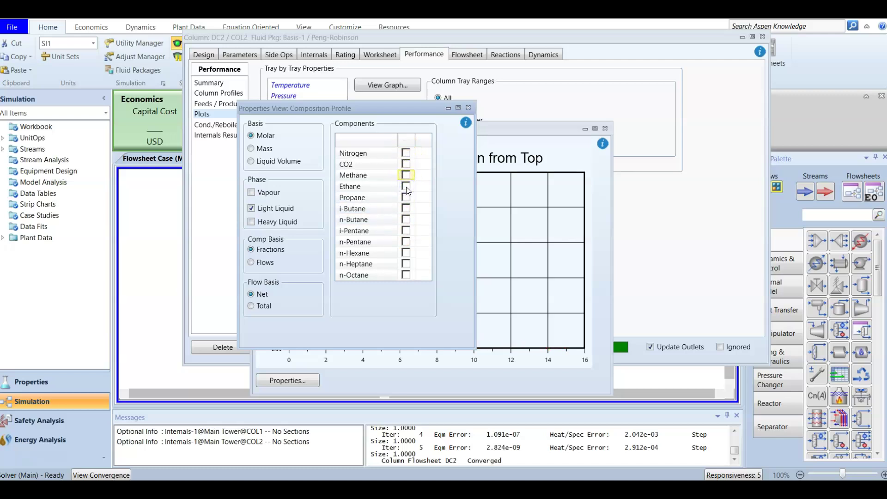
{"action": "left_click", "coordinate": [406, 176]}
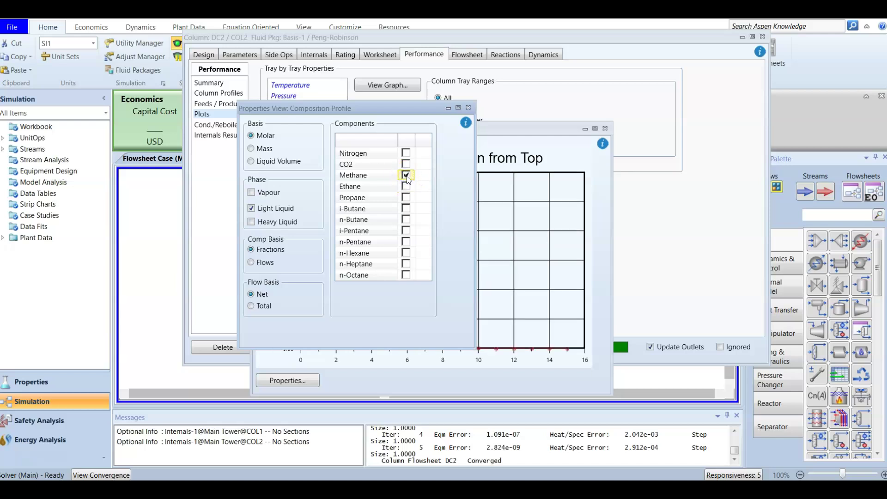
Plot the composition profile on a mass basis for the vapour phase only, and close the graph's properties.
{"action": "left_click", "coordinate": [252, 149]}
{"action": "left_click", "coordinate": [262, 193]}
{"action": "left_click", "coordinate": [252, 208]}
{"action": "left_click", "coordinate": [469, 107]}
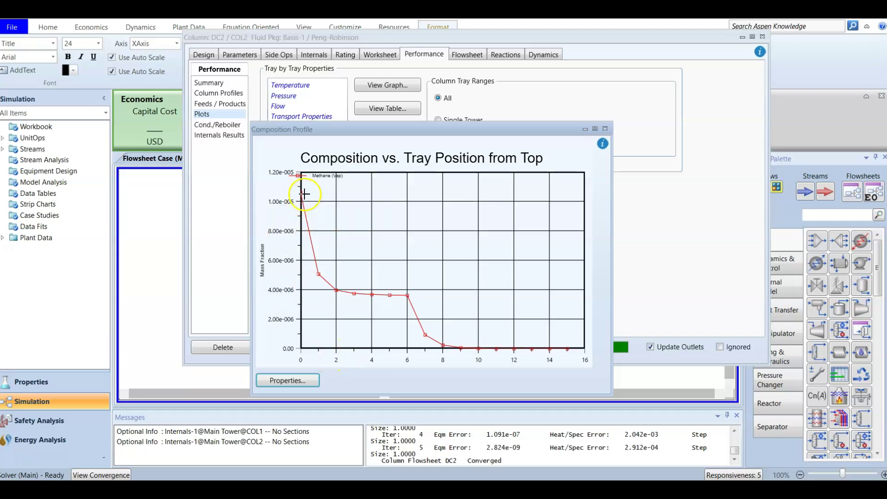
{"action": "left_click_drag", "start_coordinate": [300, 191], "coordinate": [515, 351]}
{"action": "left_click", "coordinate": [462, 347]}
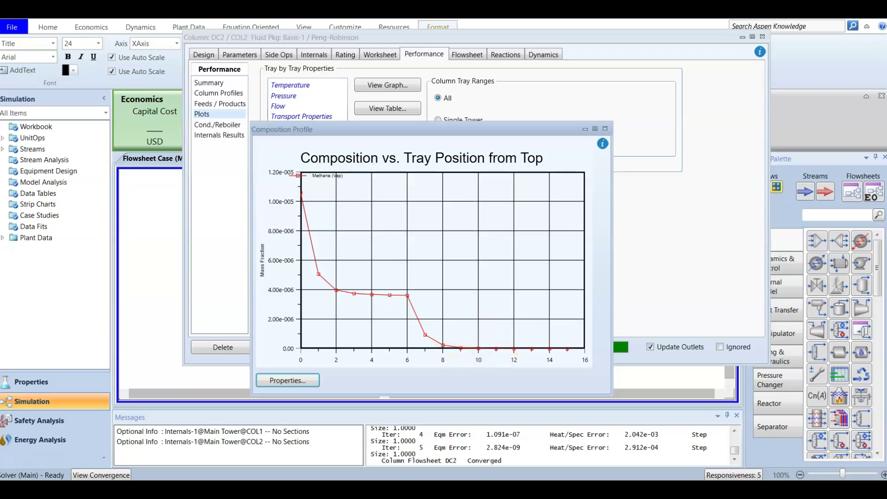
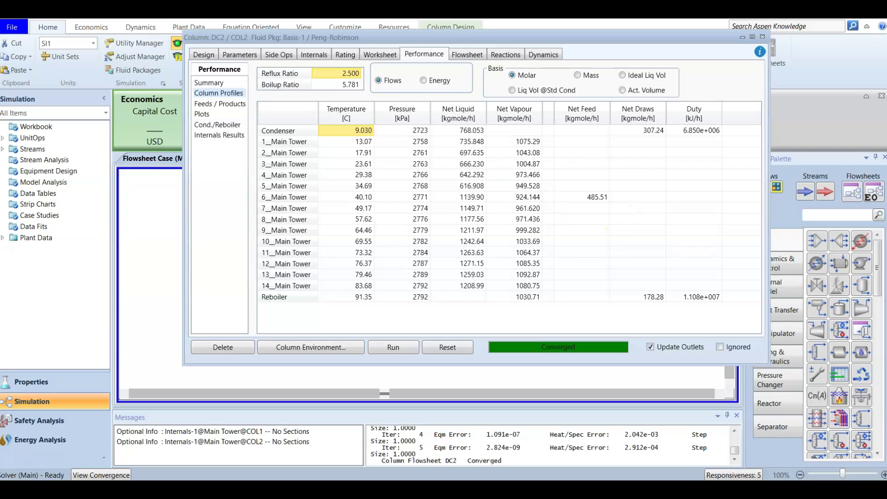
Review DC2's feeds and products and its condenser and reboiler duties and flow rates, and return to the main flowsheet.
{"action": "left_click", "coordinate": [212, 105]}
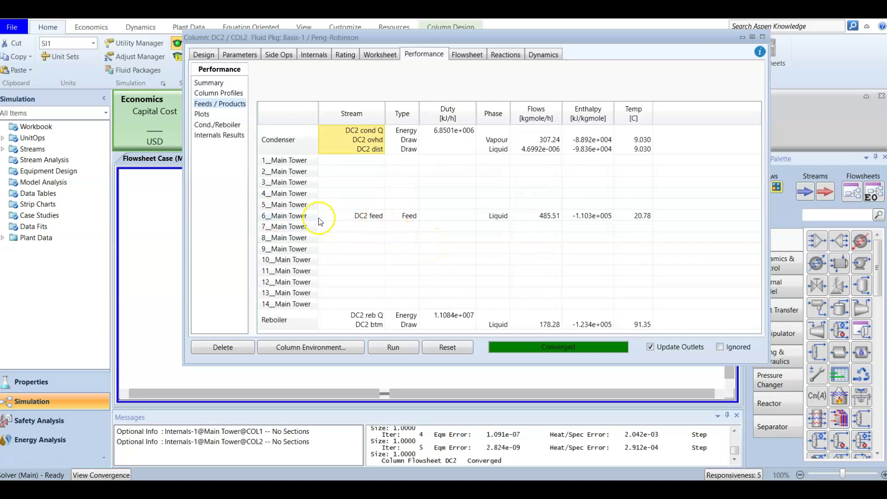
{"action": "left_click", "coordinate": [352, 220]}
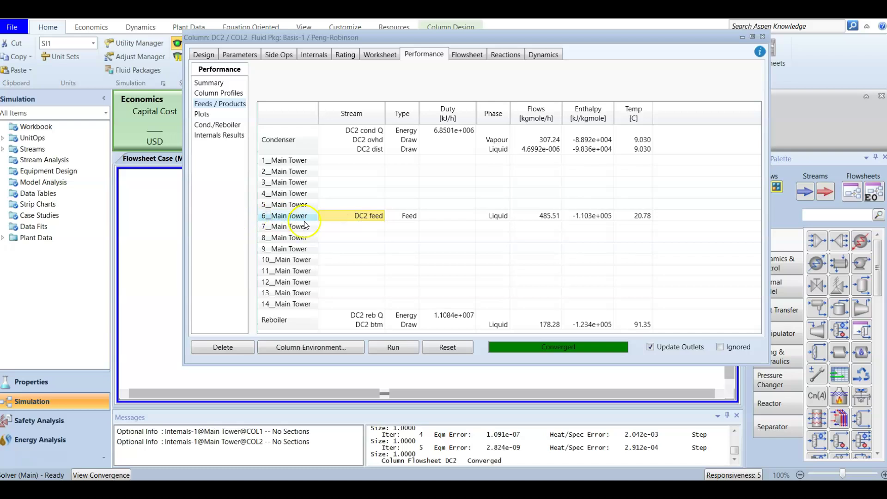
{"action": "left_click", "coordinate": [226, 126]}
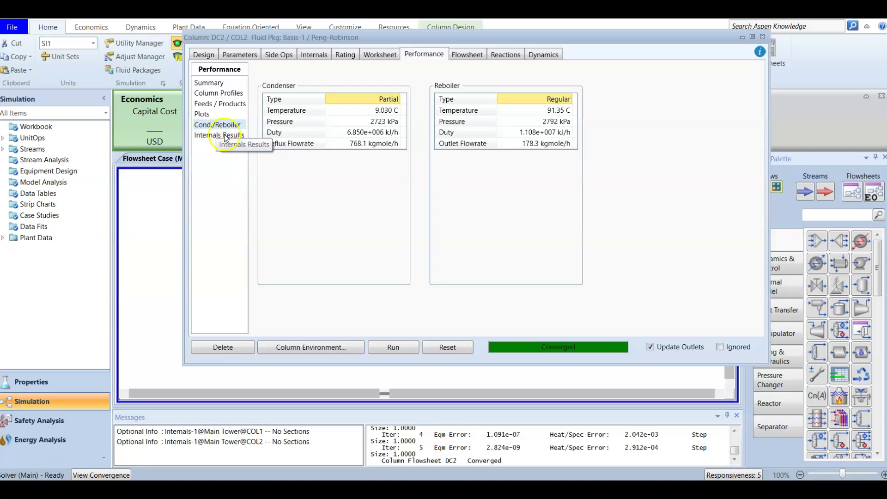
{"action": "left_click", "coordinate": [354, 134]}
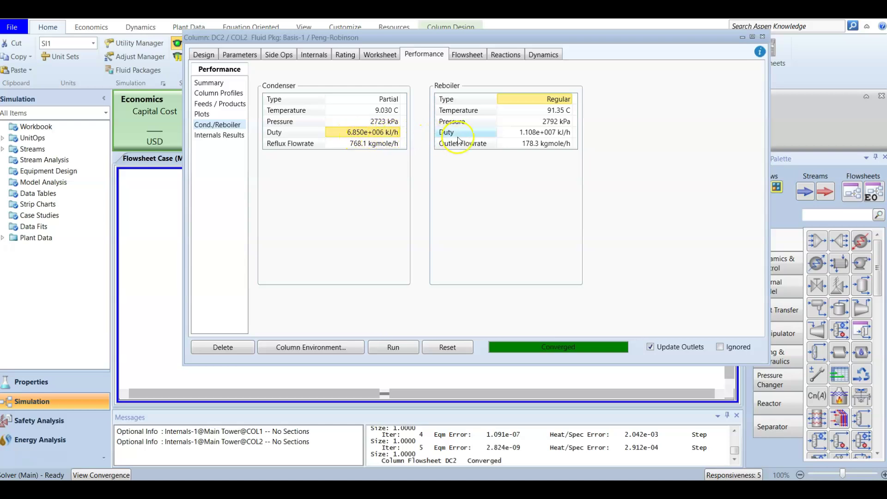
{"action": "left_click", "coordinate": [528, 135]}
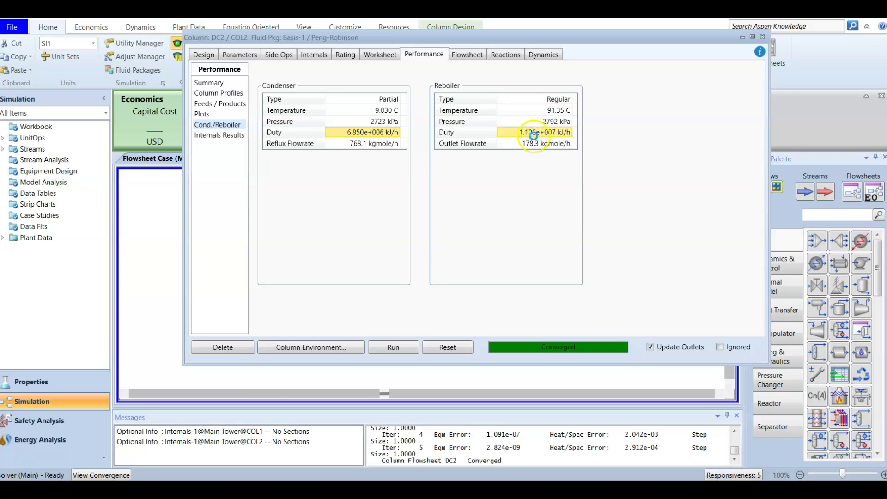
{"action": "left_click", "coordinate": [545, 137]}
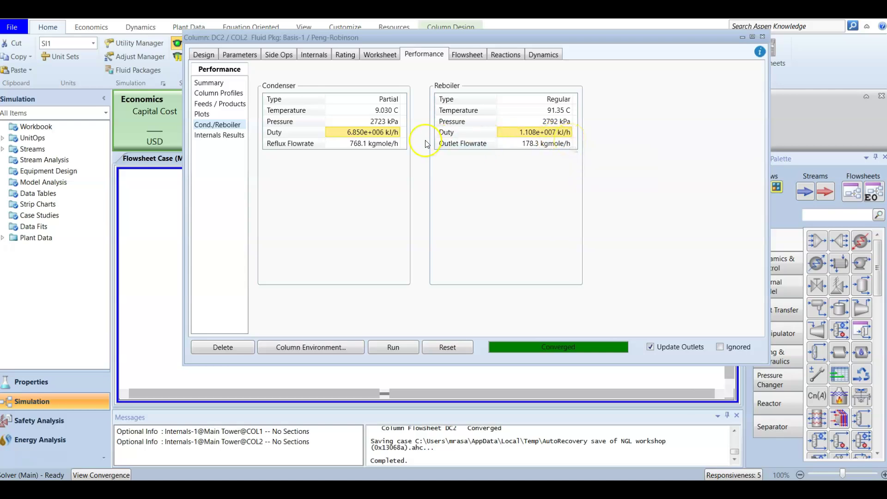
{"action": "left_click", "coordinate": [351, 144]}
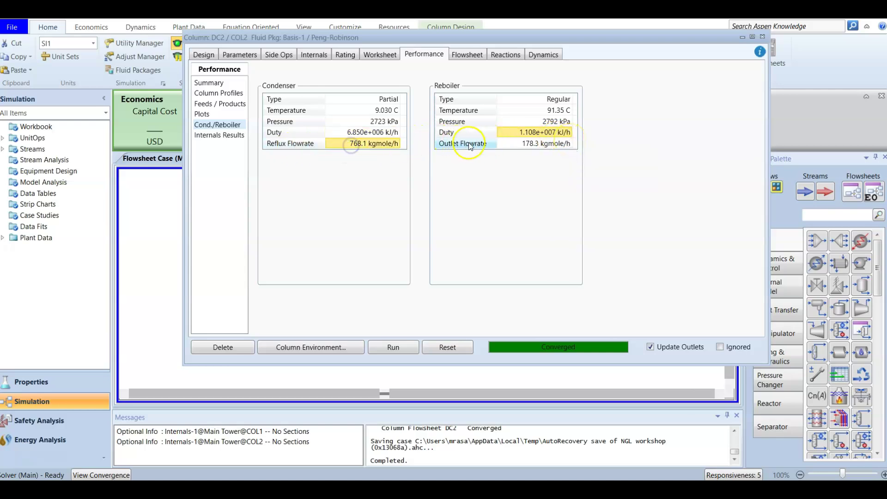
{"action": "left_click", "coordinate": [515, 147]}
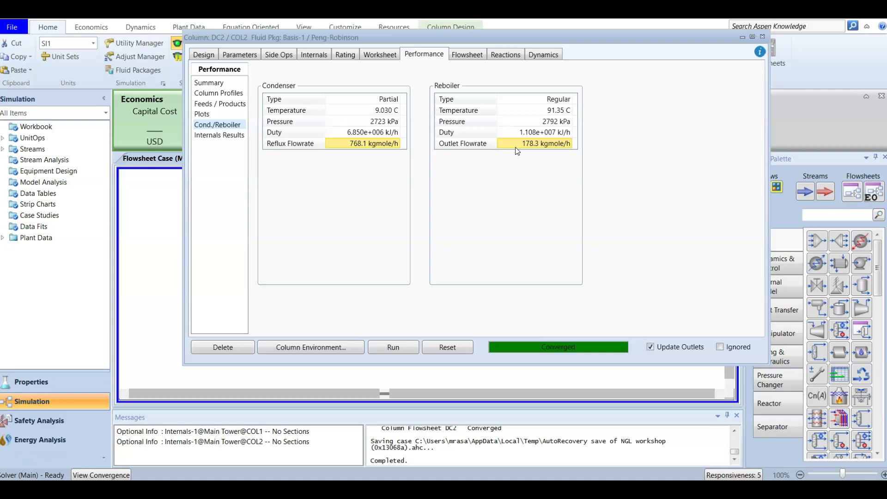
{"action": "left_click", "coordinate": [762, 36]}
{"action": "left_click", "coordinate": [680, 240]}
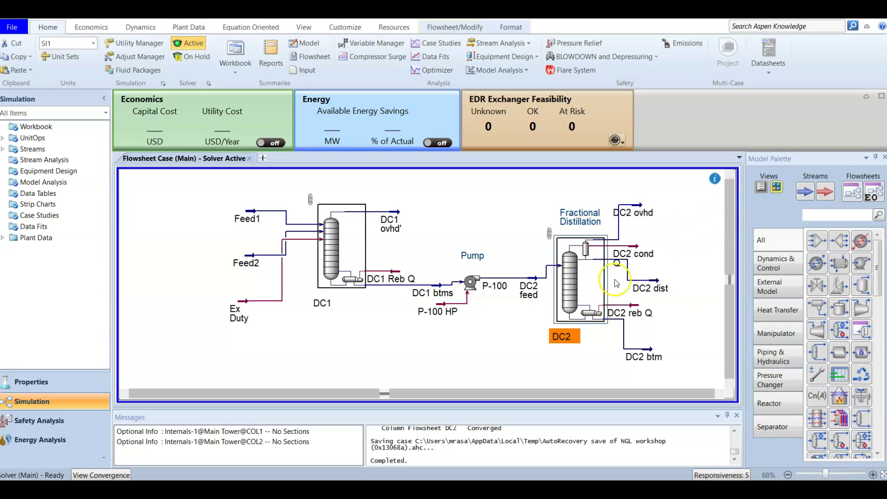
Review DC1's condenser and reboiler results and its performance summary of feeds and products, and return to the main flowsheet with nothing selected.
{"action": "double_click", "coordinate": [348, 250]}
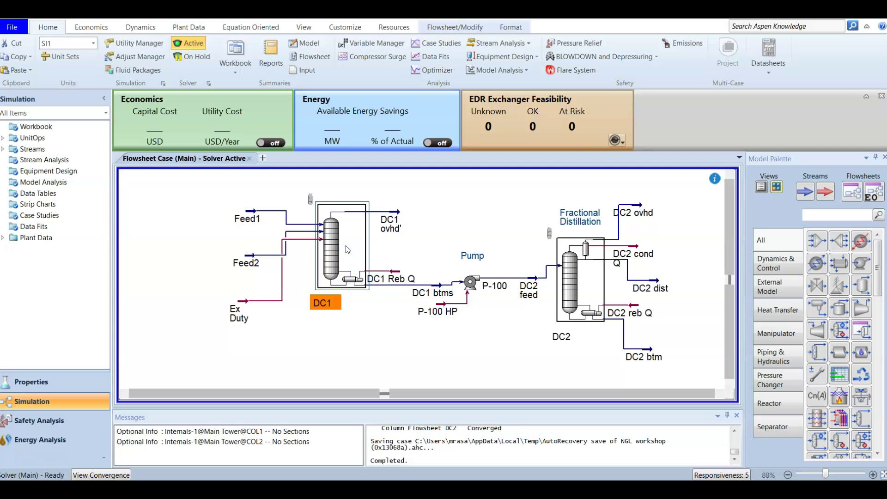
{"action": "left_click", "coordinate": [247, 63]}
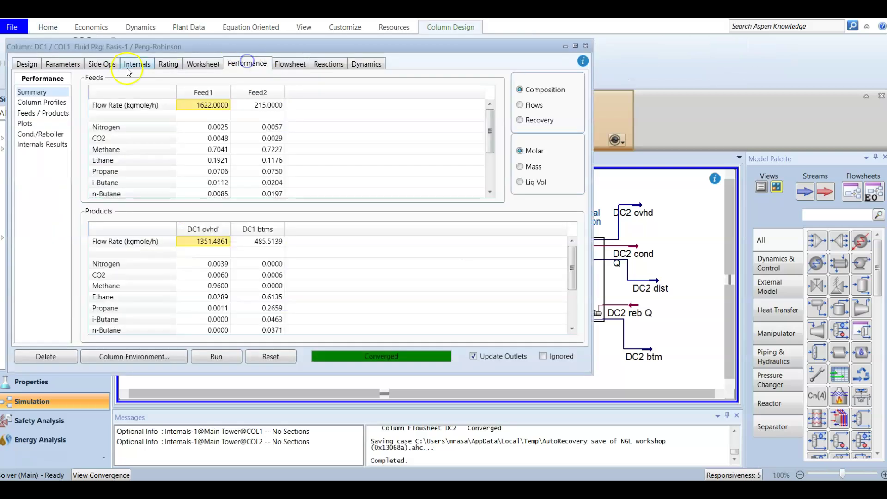
{"action": "left_click", "coordinate": [48, 134]}
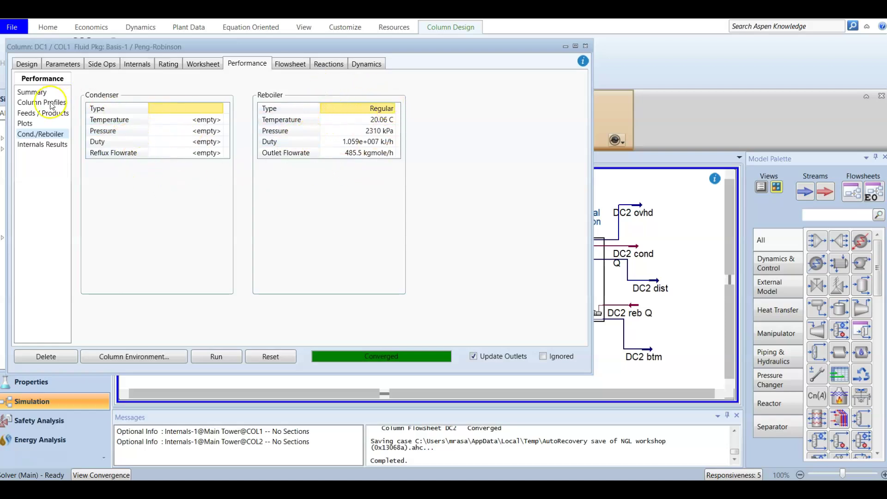
{"action": "left_click", "coordinate": [35, 92]}
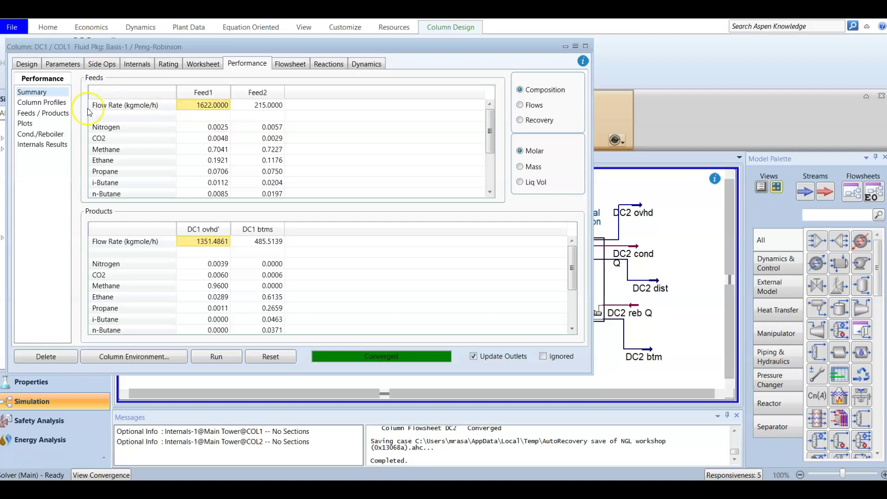
{"action": "left_click", "coordinate": [585, 47]}
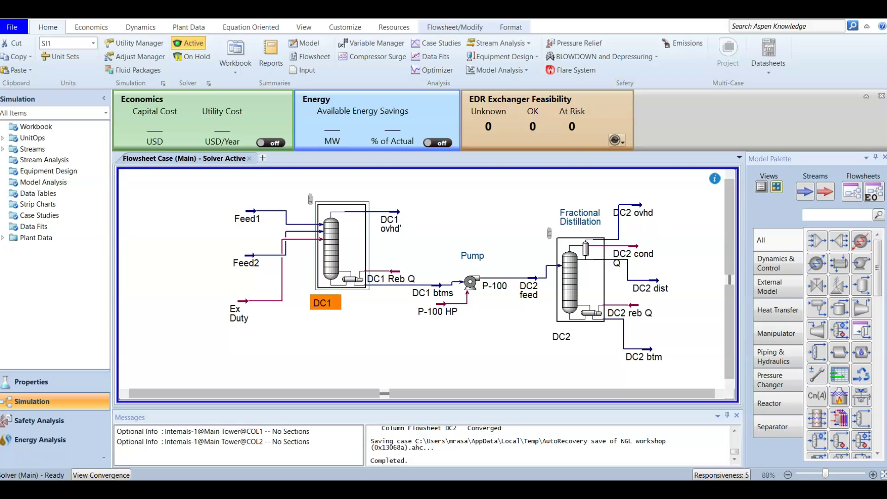
{"action": "left_click", "coordinate": [459, 350]}
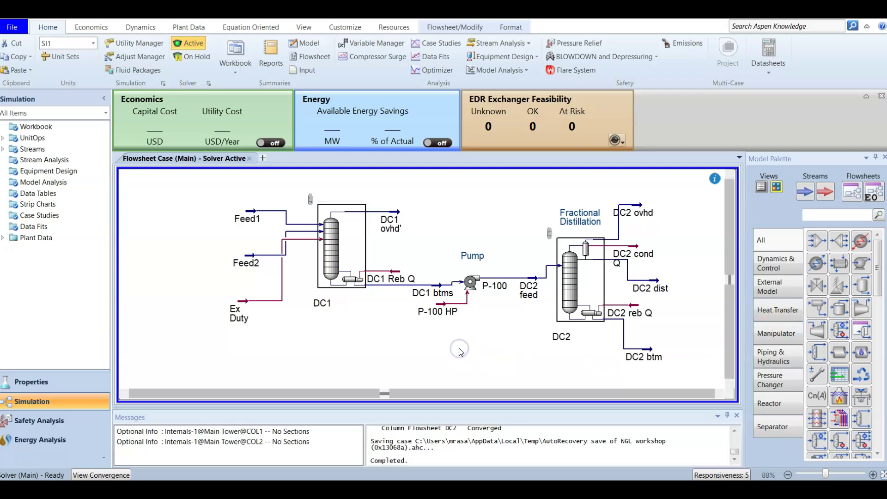